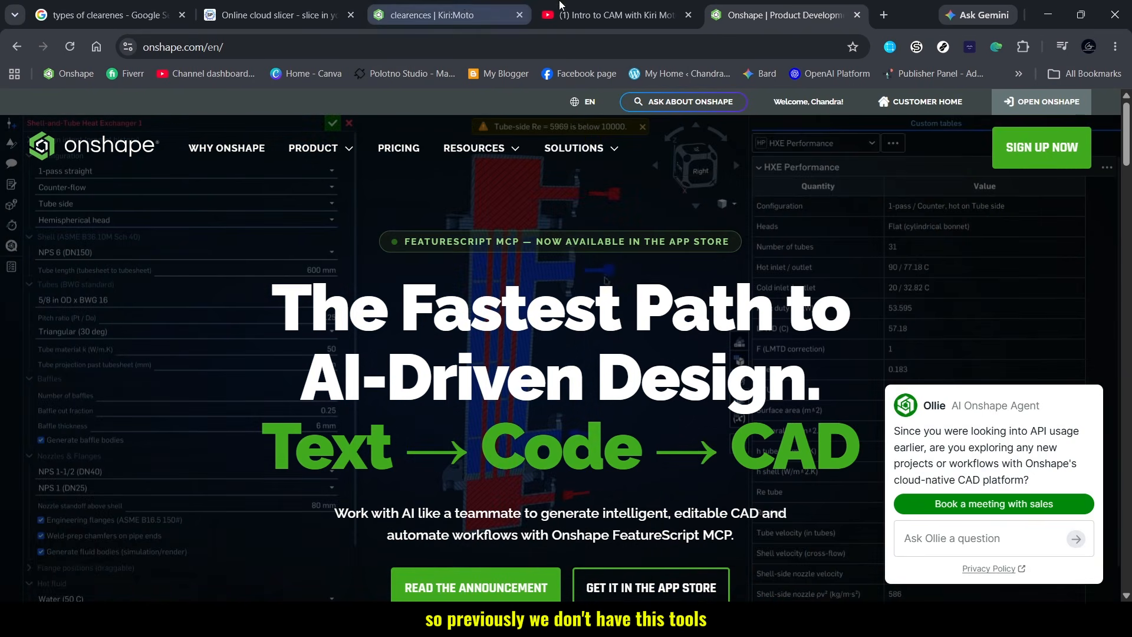
# - Switch to the clearences document and open a new browser tab
pyautogui.click(560, 7)
pyautogui.click(469, 8)
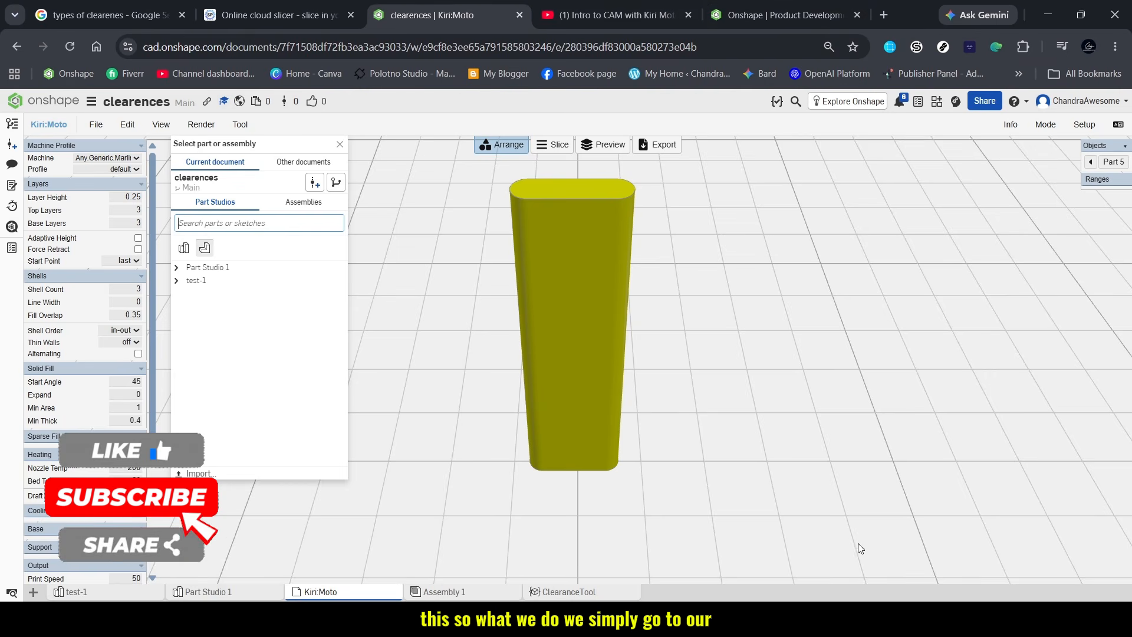
pyautogui.click(914, 619)
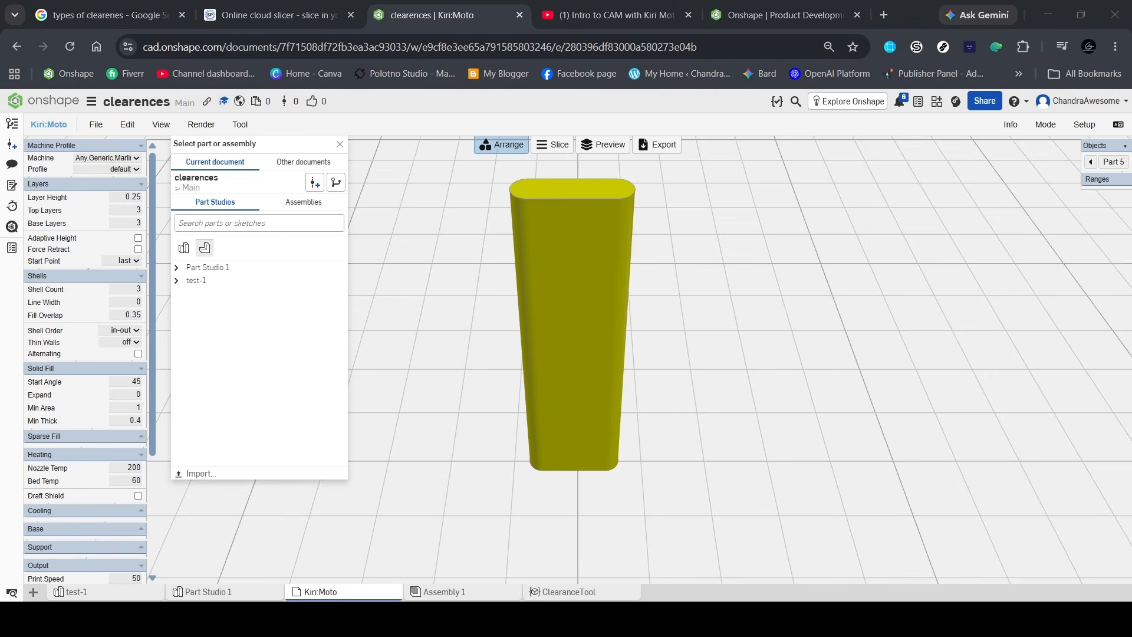
pyautogui.click(883, 15)
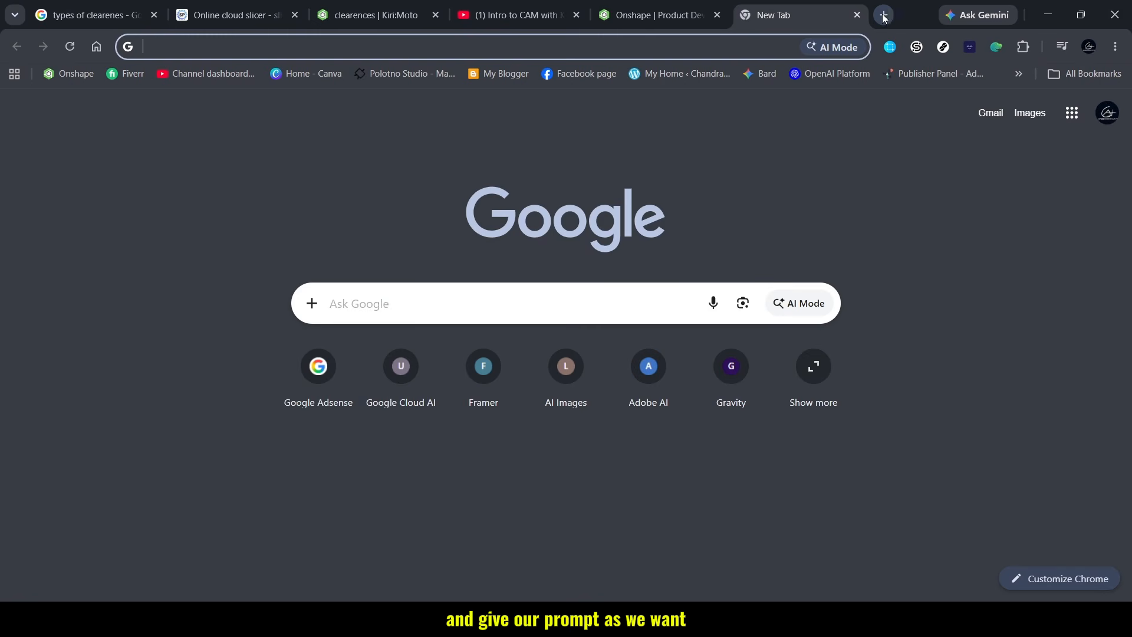
pyautogui.click(372, 13)
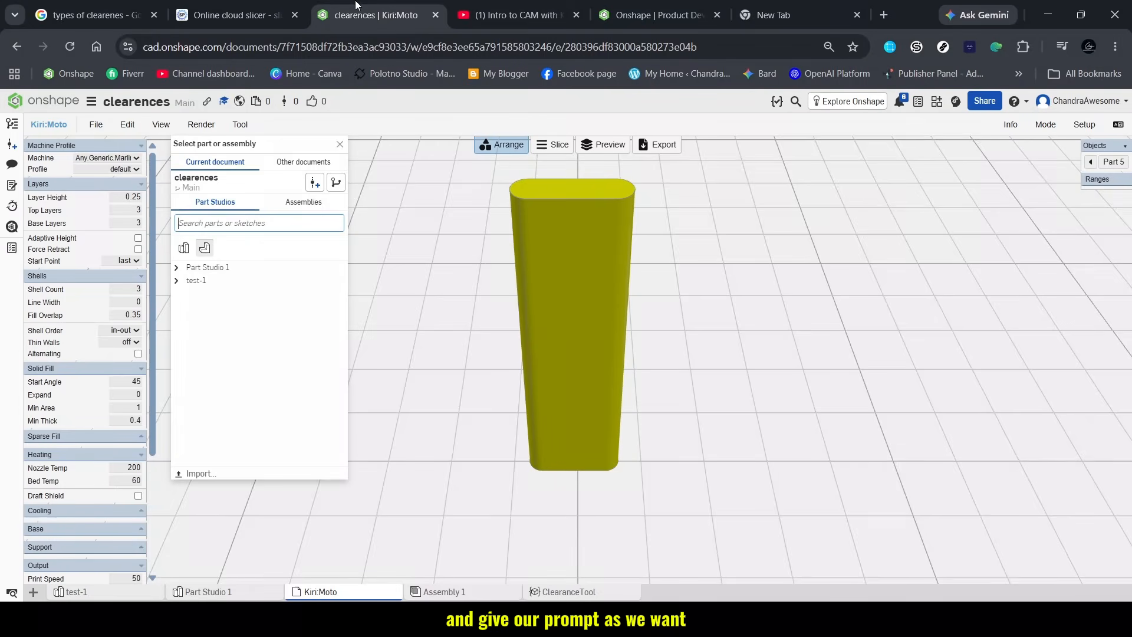
pyautogui.click(636, 5)
pyautogui.click(254, 4)
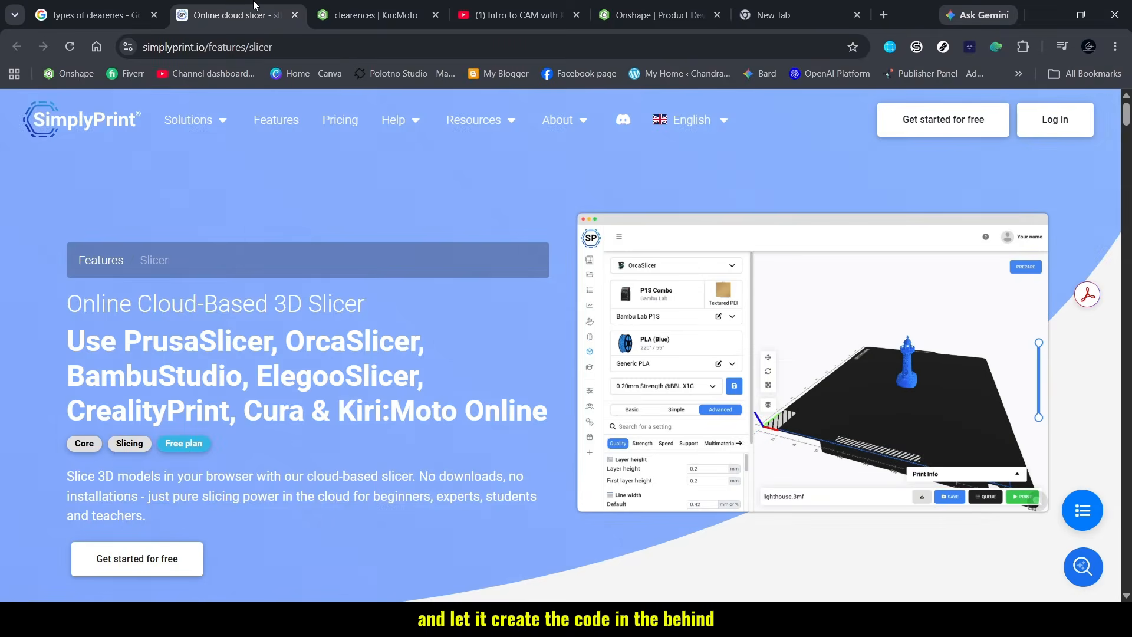
# - Open the test-1 Part Studio of the clearences document and look at the Adam assistant beside the model
pyautogui.click(371, 13)
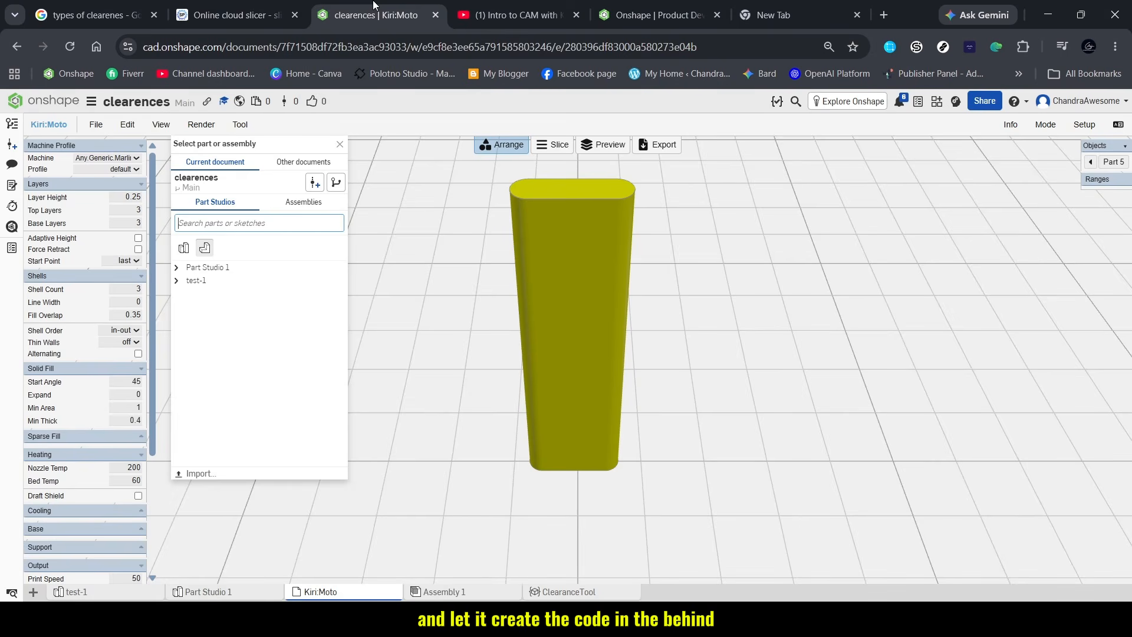
pyautogui.click(108, 595)
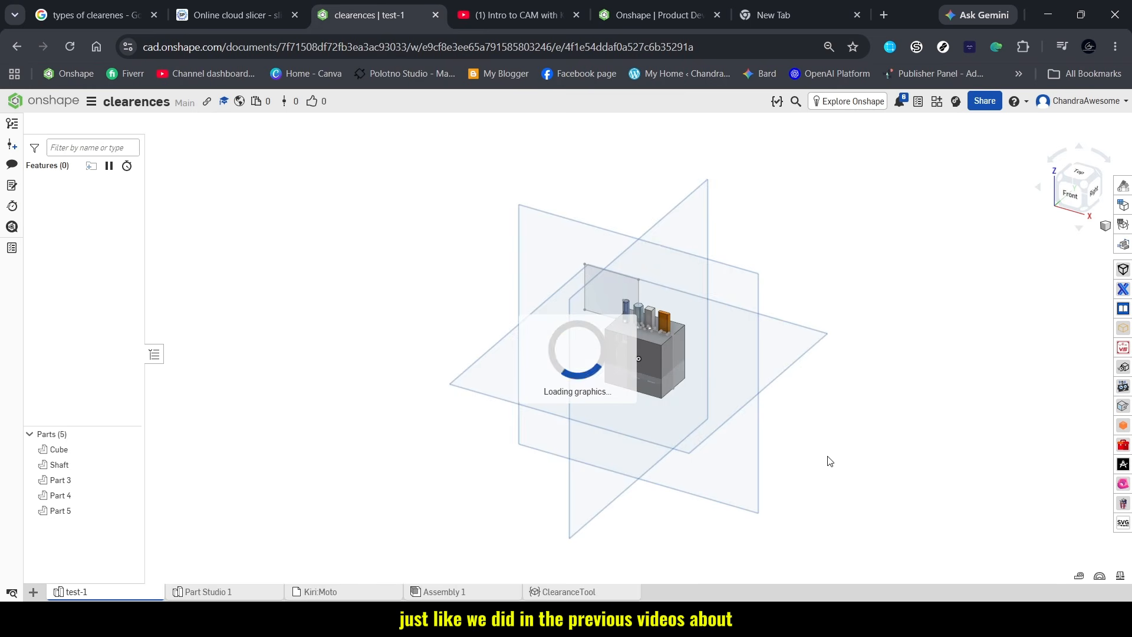
pyautogui.click(1122, 486)
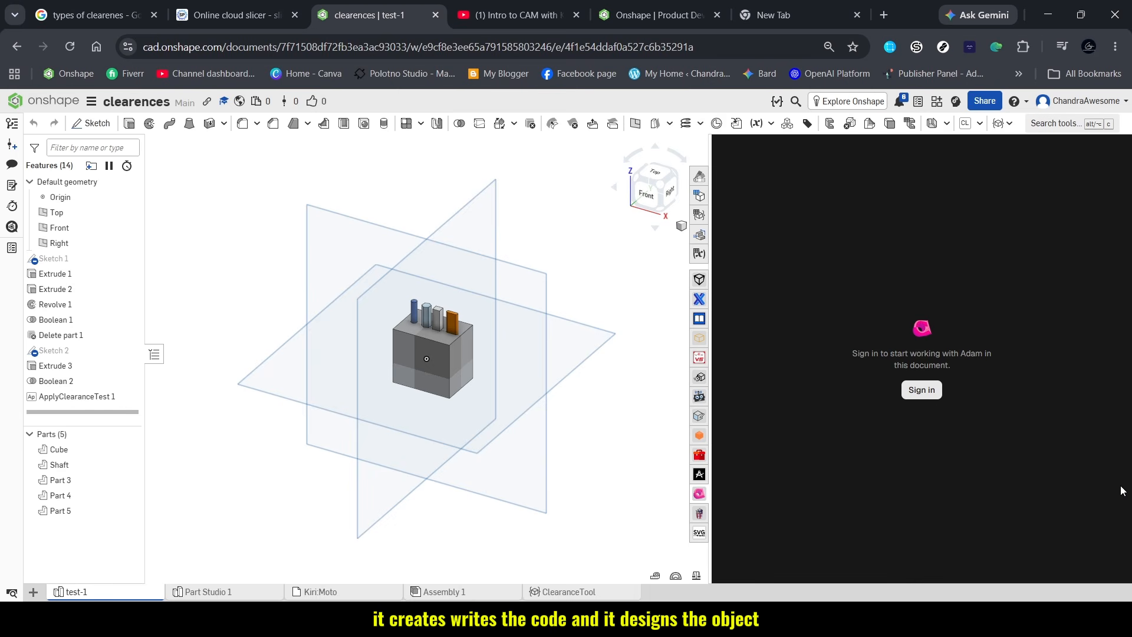
pyautogui.scroll(5, 429, 348)
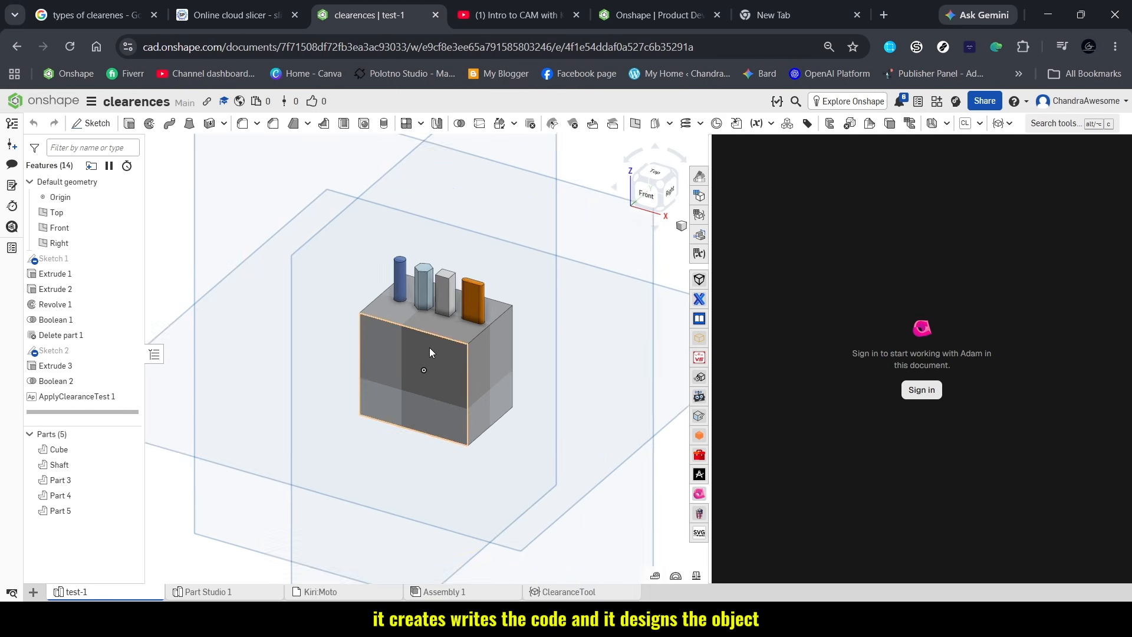
pyautogui.click(700, 474)
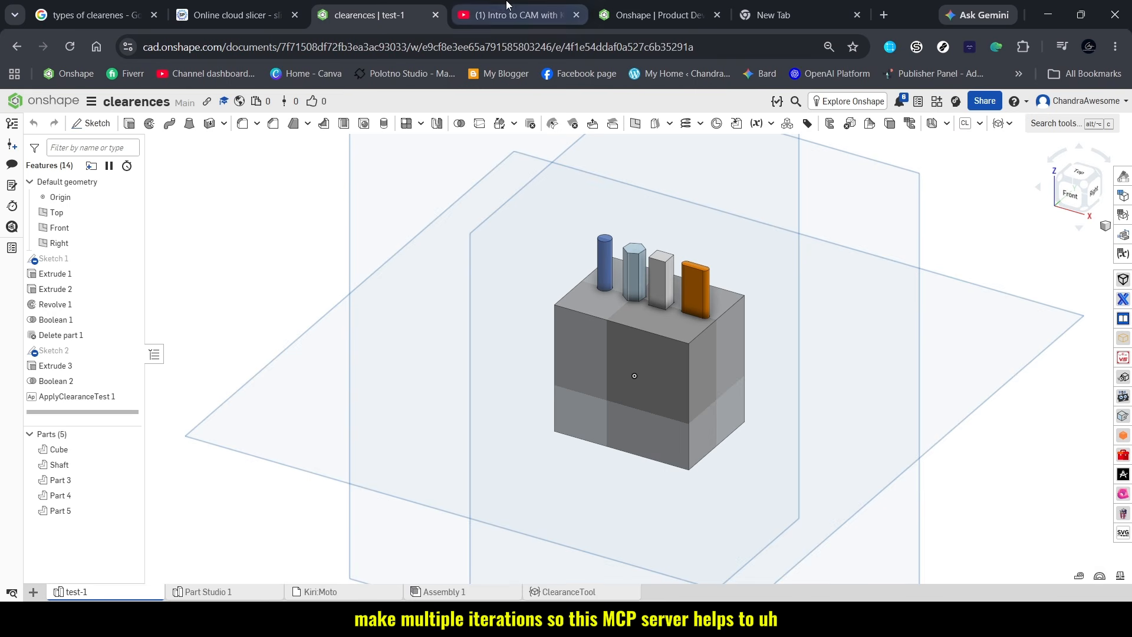
# - Look over the FeatureScript MCP announcement on the Onshape home page
pyautogui.click(619, 7)
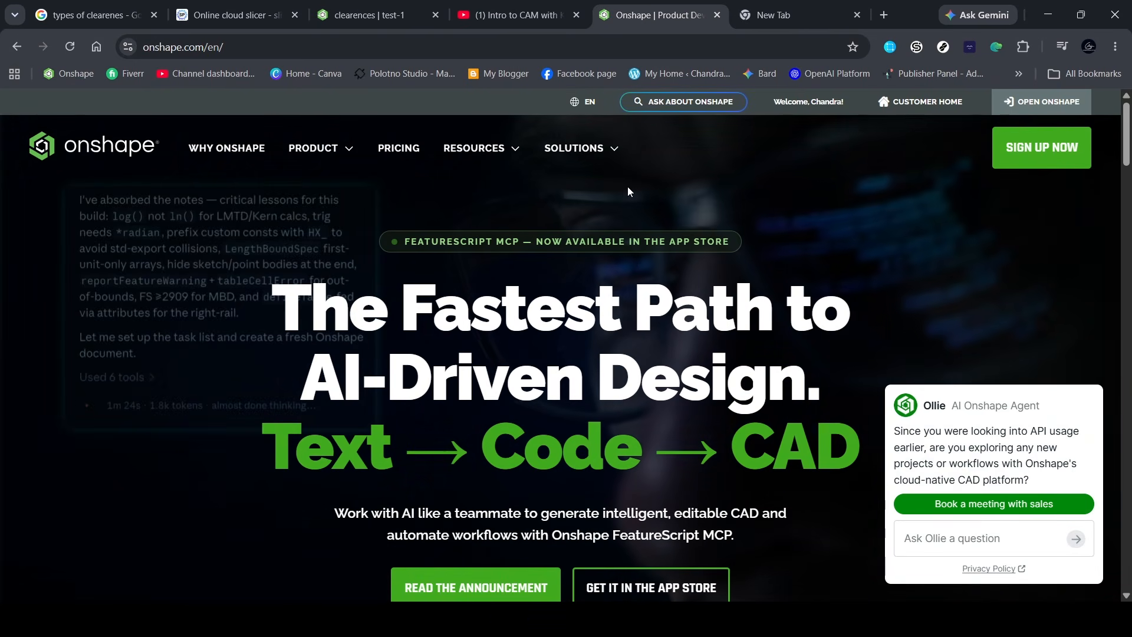
pyautogui.scroll(-4, 635, 200)
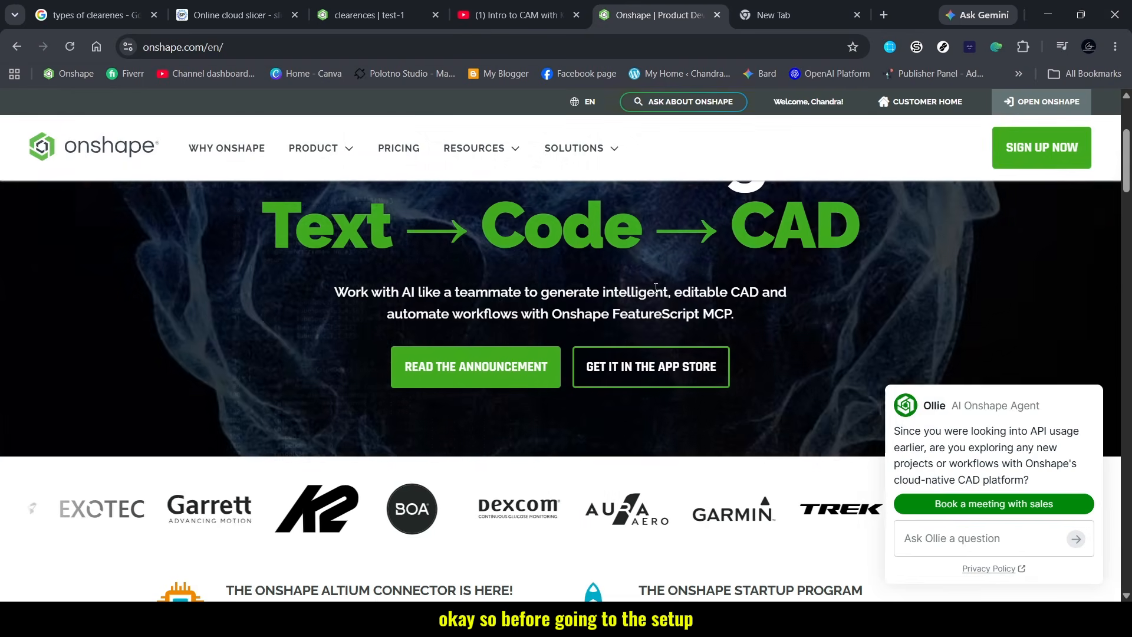
pyautogui.scroll(3, 666, 297)
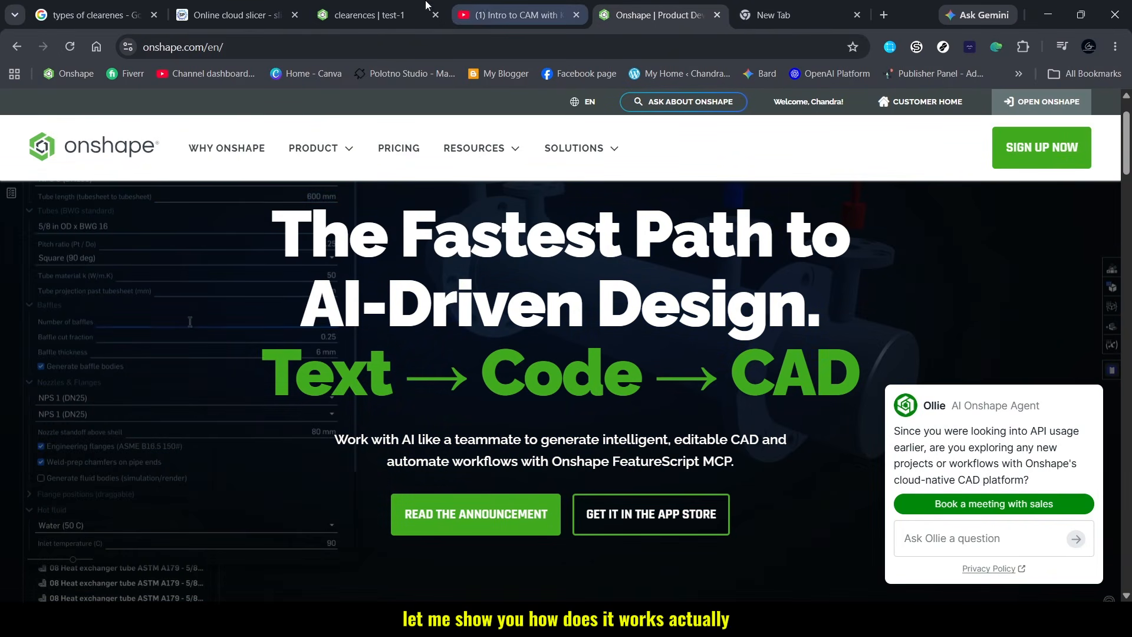
# - Duplicate the clearences document's browser tab
pyautogui.click(265, 6)
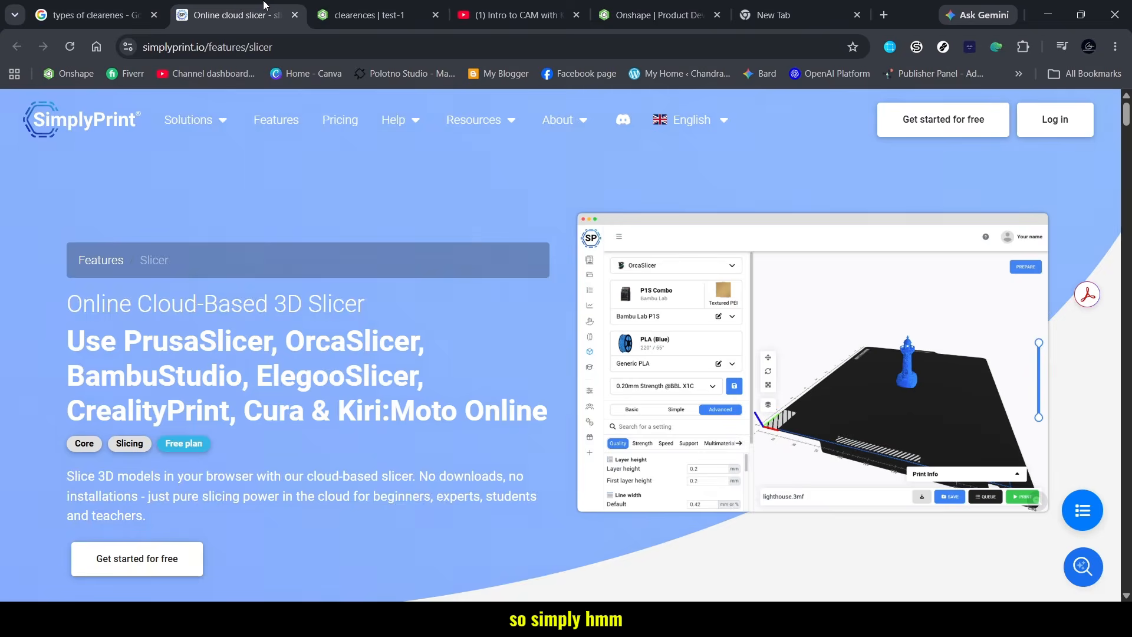
pyautogui.click(372, 14)
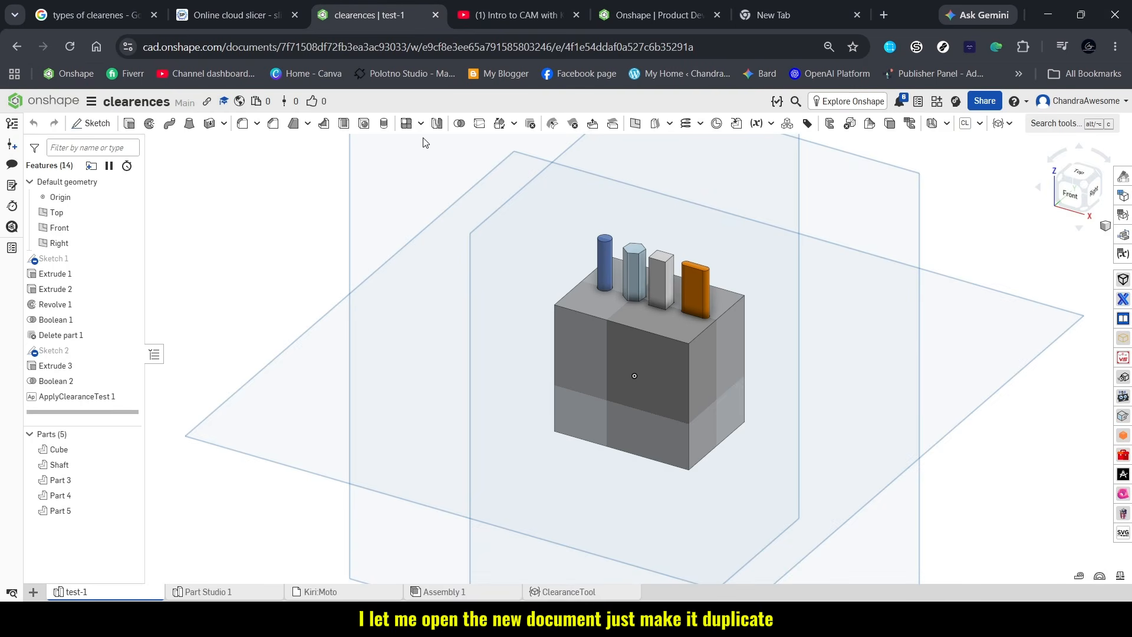
pyautogui.click(456, 141)
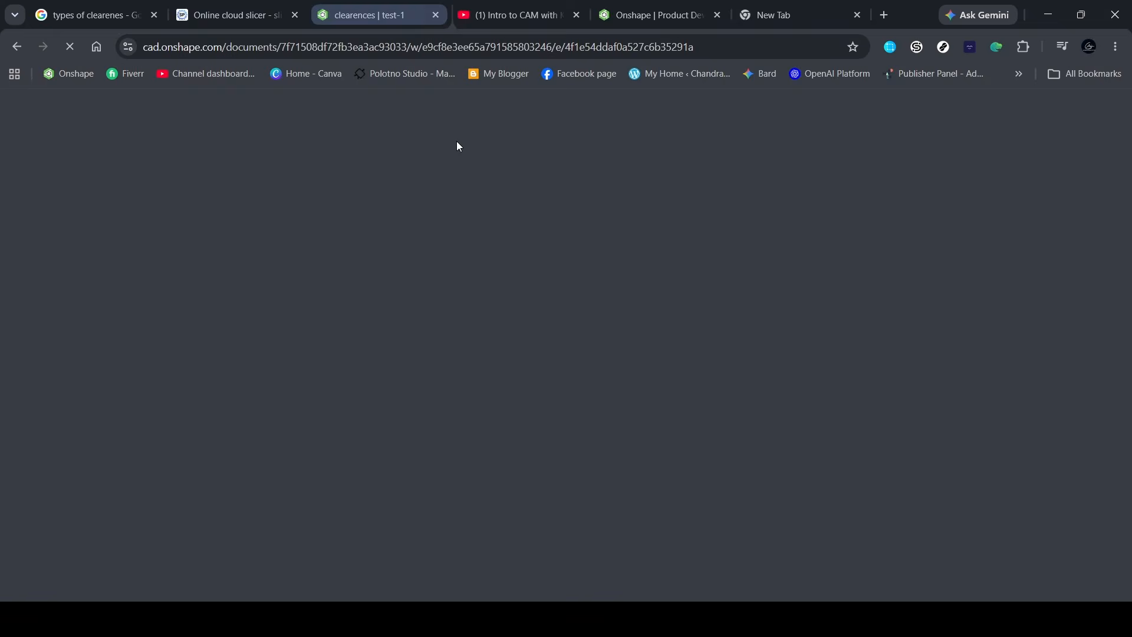
# - Open the ChatGPT site in the empty browser tab
pyautogui.click(808, 12)
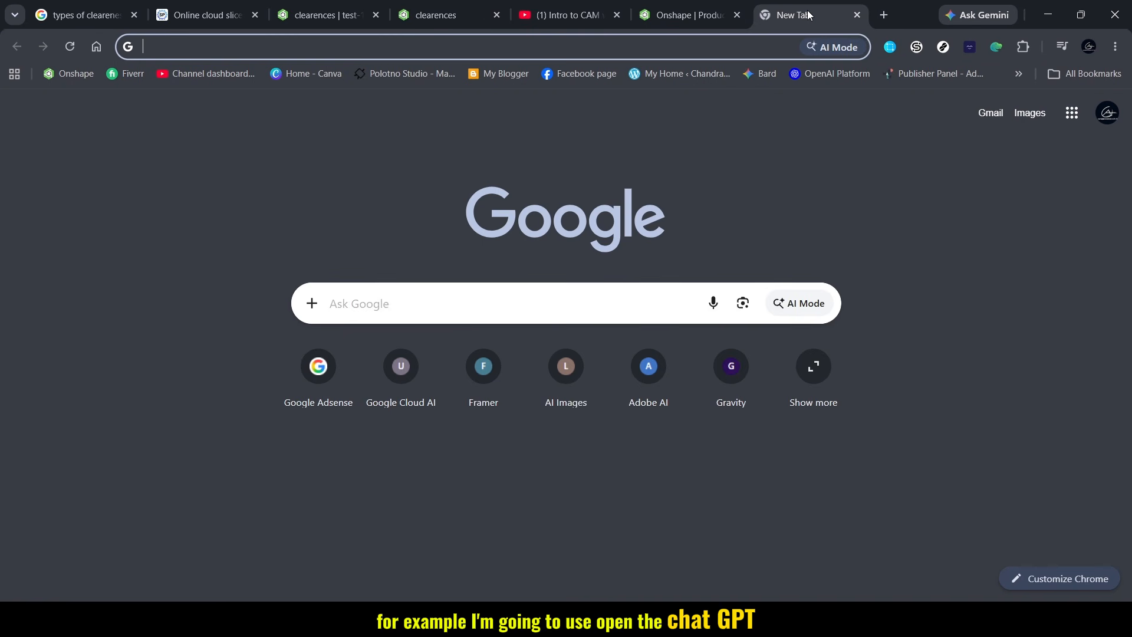
pyautogui.write('chat')
pyautogui.press('Return')
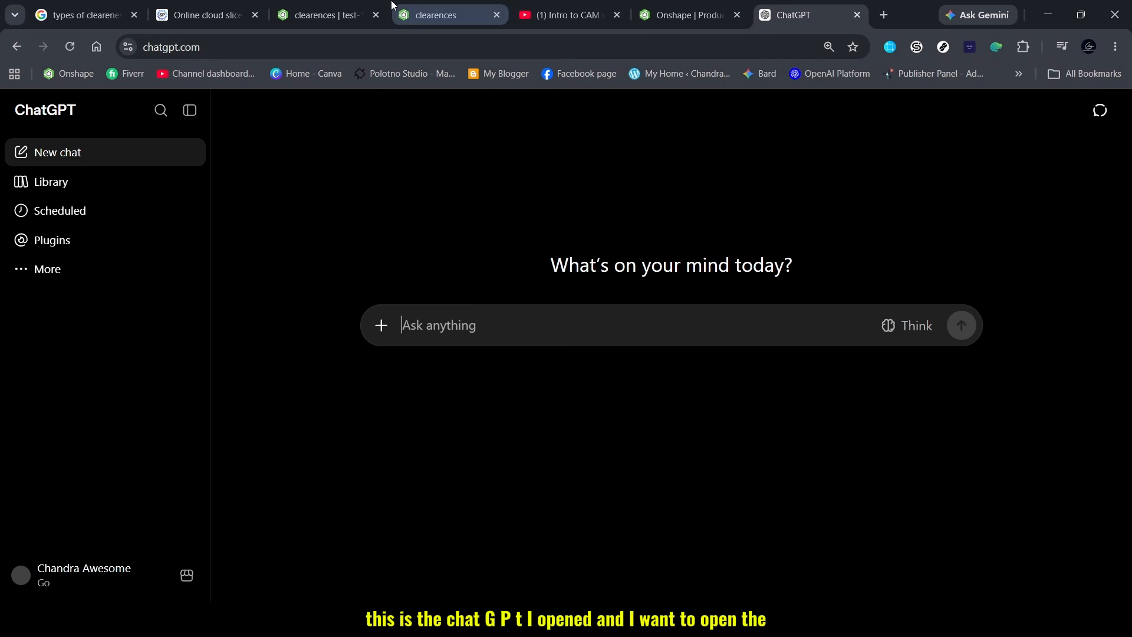
# - Glance at the CAD/CAM documents list in Onshape and clear the leftover Canva prompt from the ChatGPT message box
pyautogui.click(442, 14)
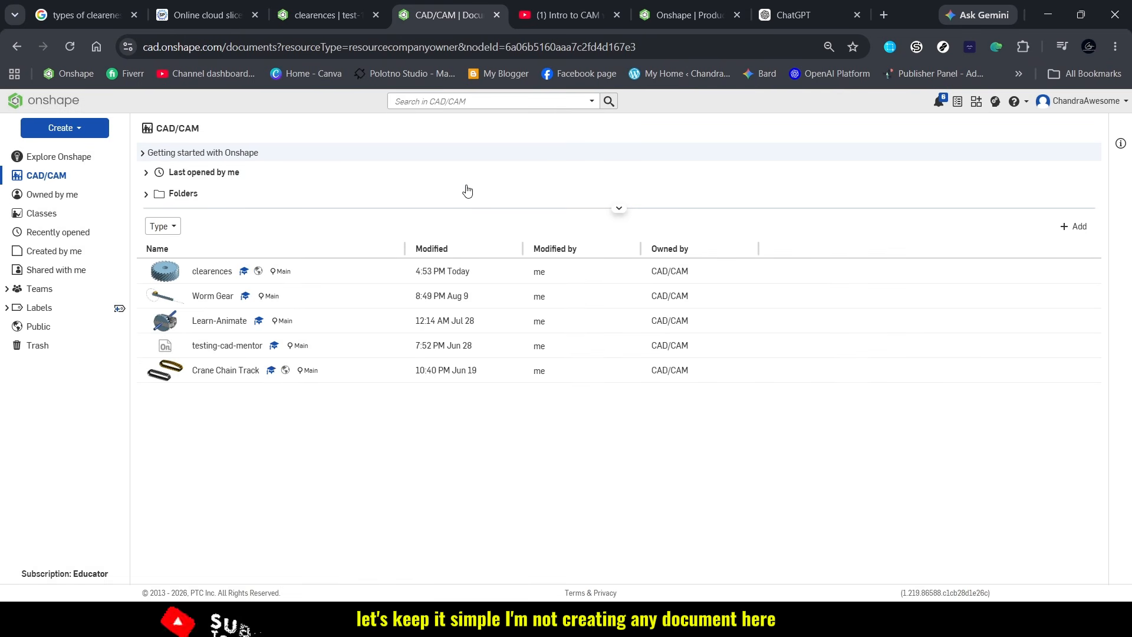
pyautogui.click(772, 7)
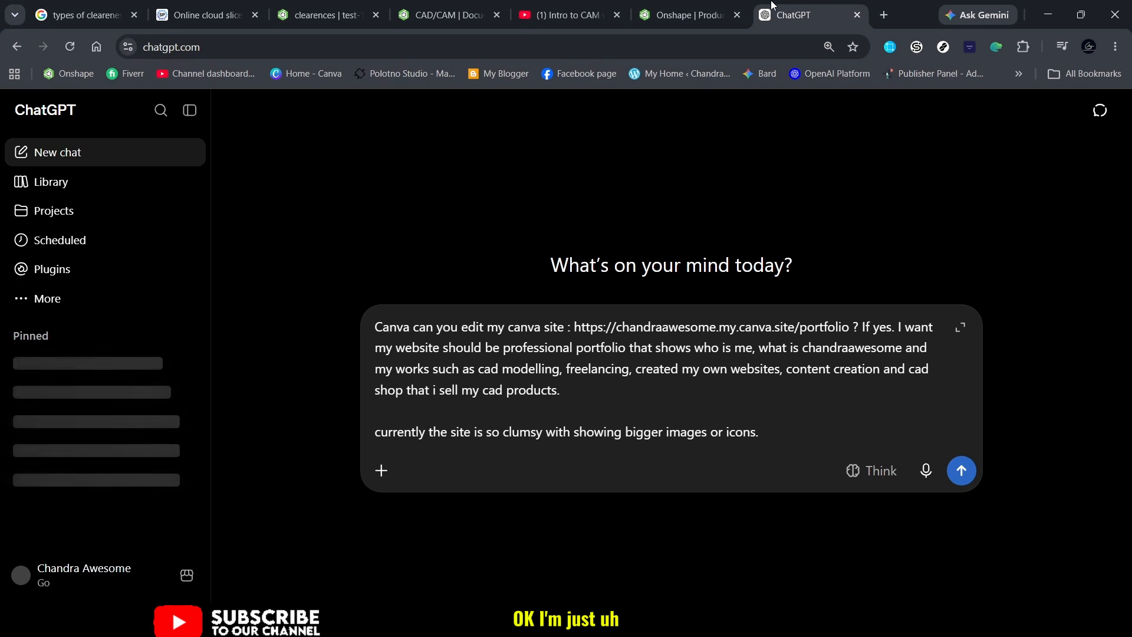
pyautogui.moveTo(762, 436); pyautogui.dragTo(324, 322)
pyautogui.press('BackSpace')
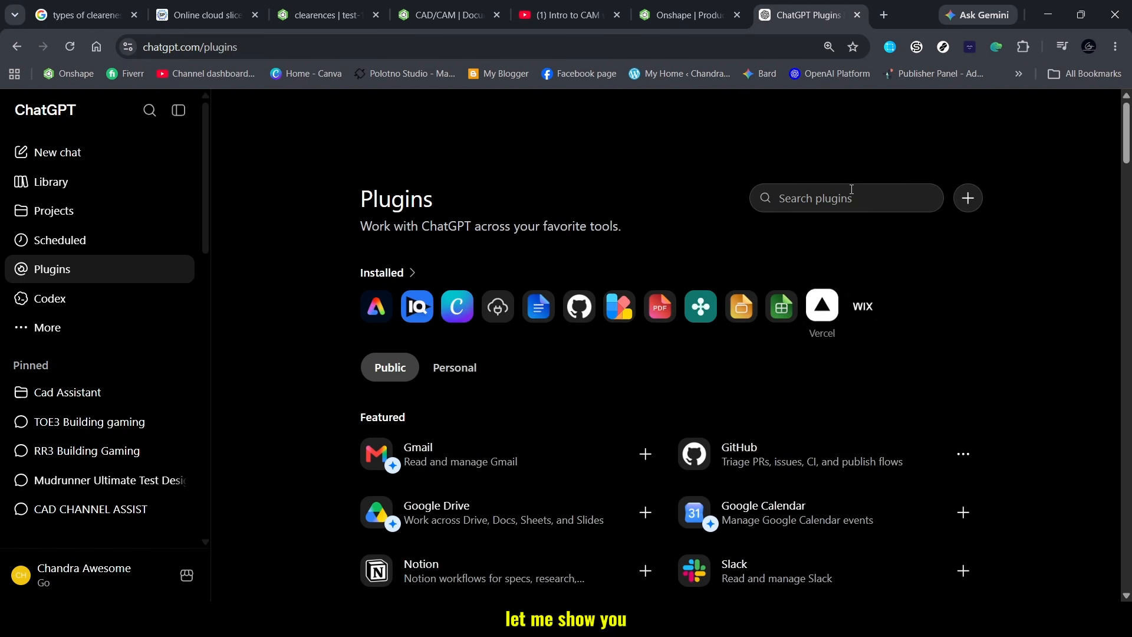
# - Search the ChatGPT plugins for "onshape" and attach the Onshape MCP plugin to a new chat's message
pyautogui.write('onshape')
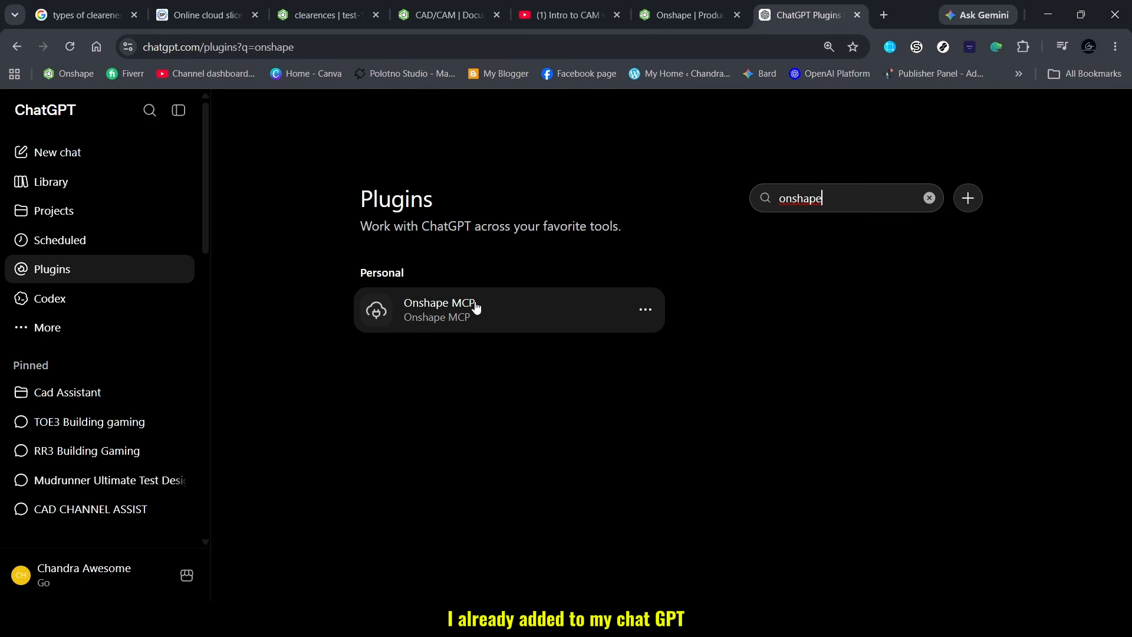
pyautogui.click(121, 159)
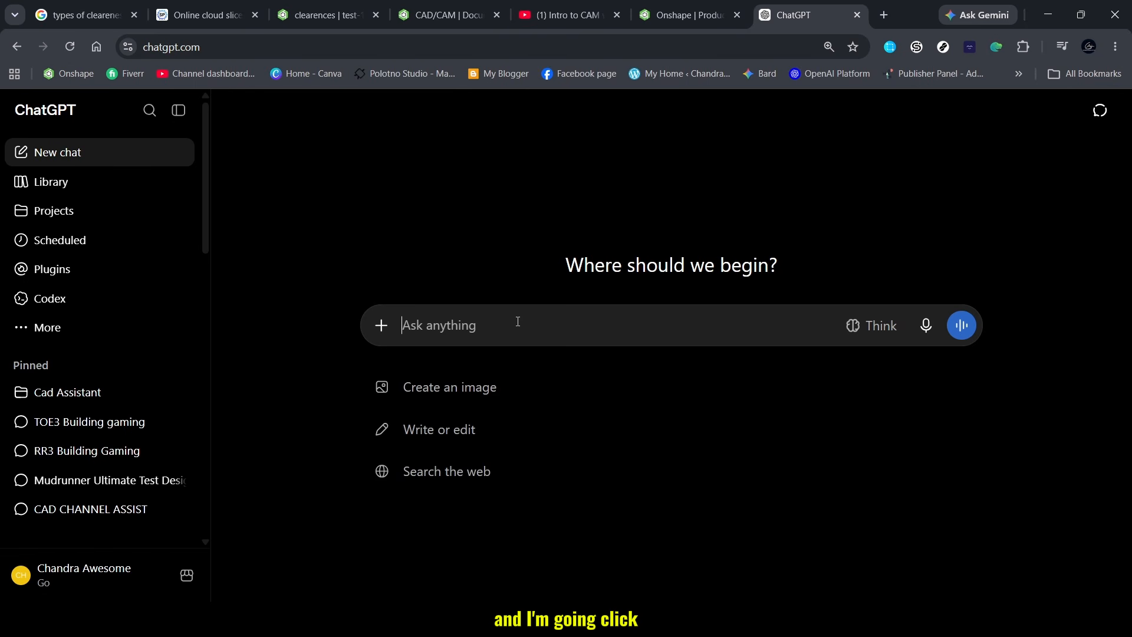
pyautogui.click(382, 326)
pyautogui.scroll(-2, 450, 551)
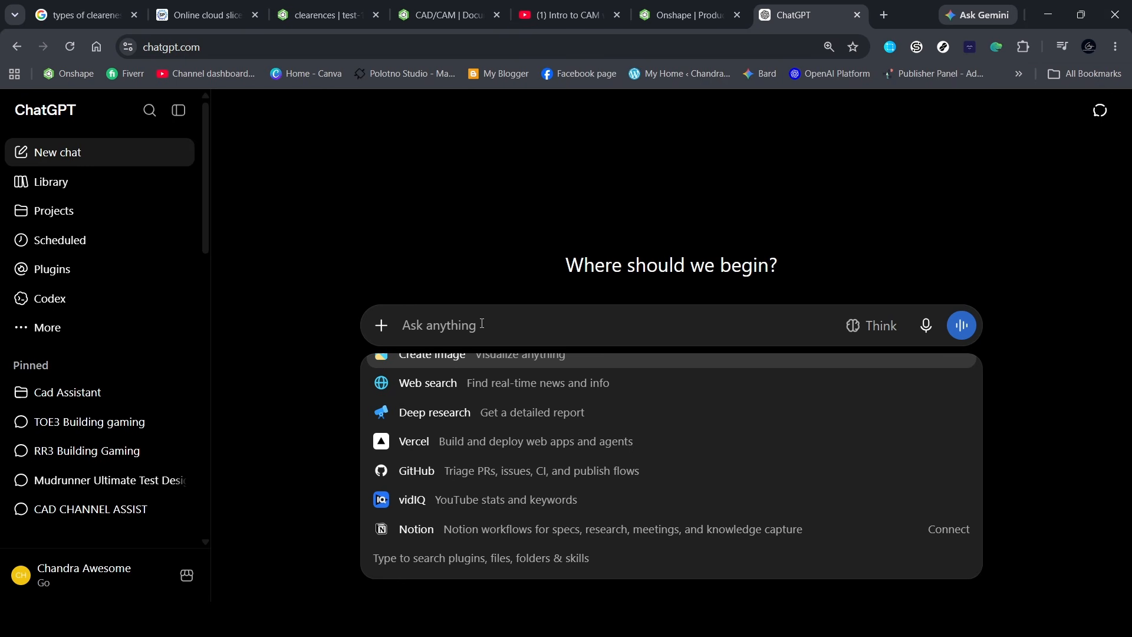
pyautogui.write('@')
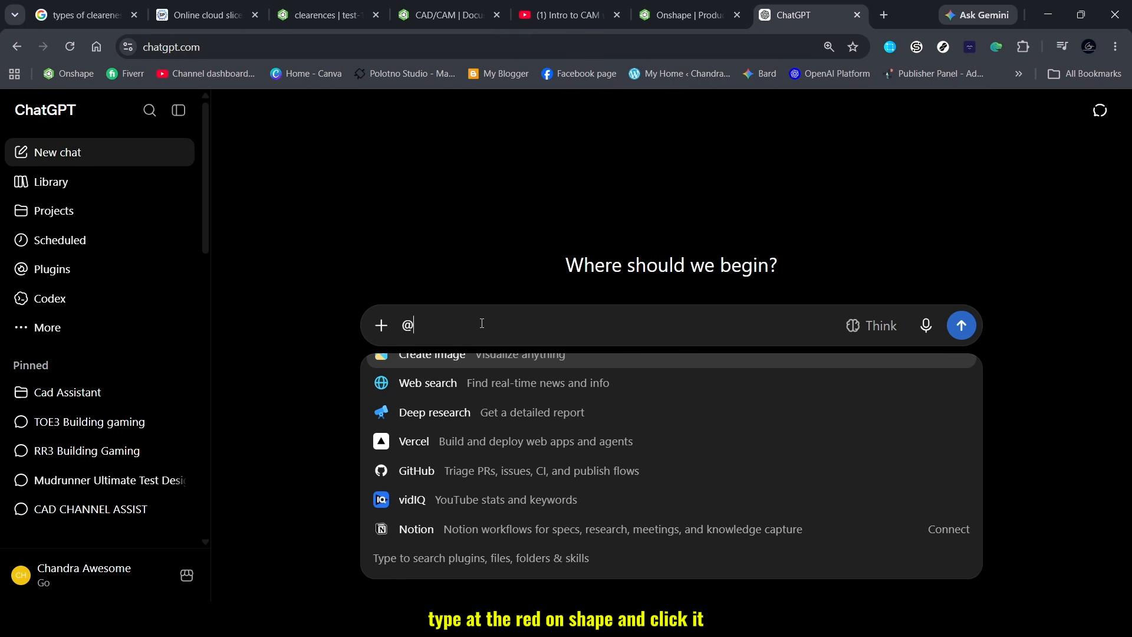
pyautogui.write('on')
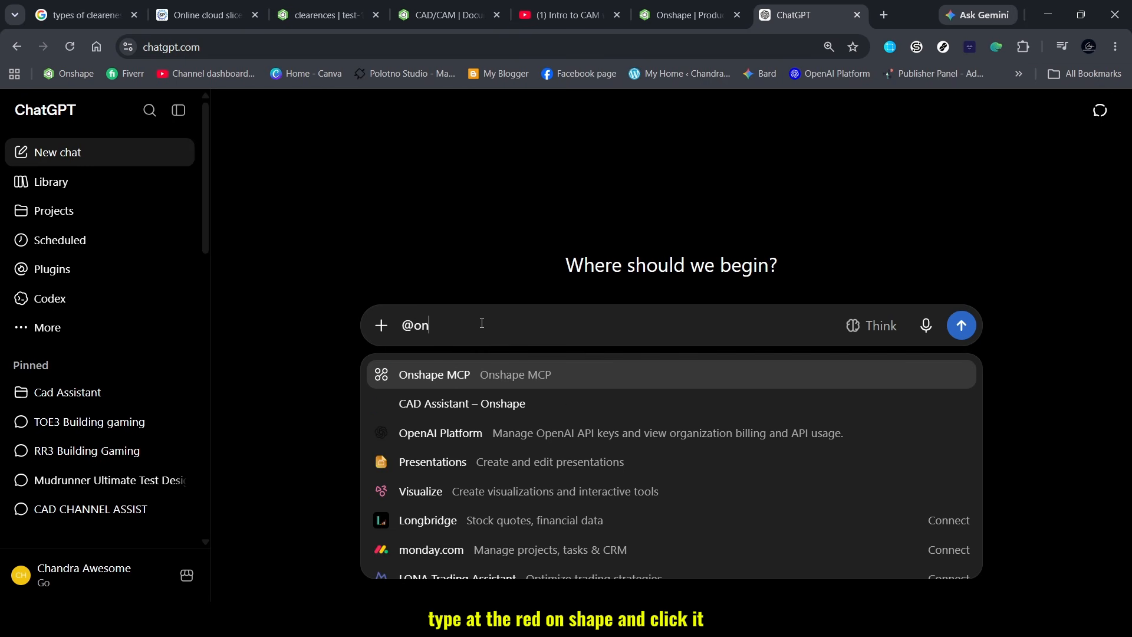
pyautogui.press('Return')
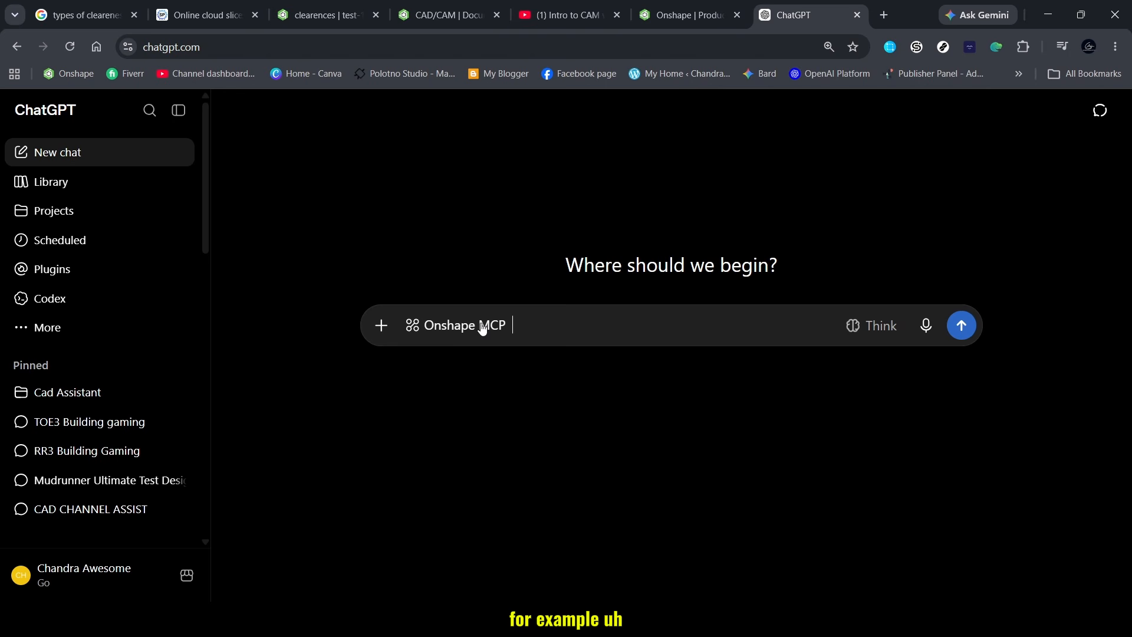
pyautogui.write('i wangt')
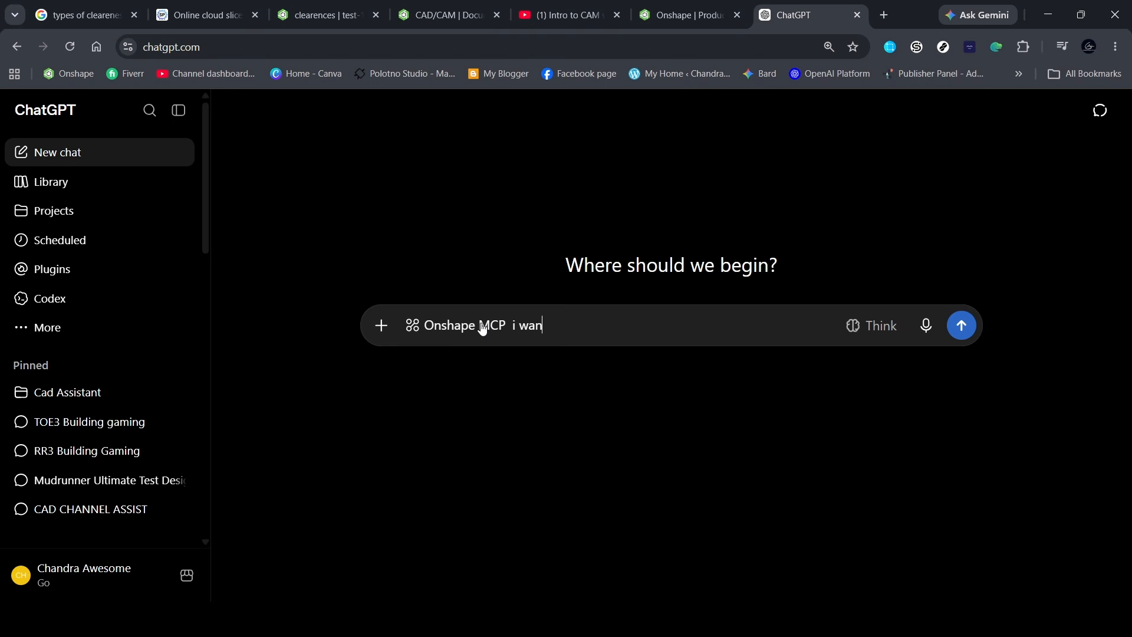
pyautogui.press('BackSpace')
pyautogui.press('BackSpace')
pyautogui.press('BackSpace')
pyautogui.press('BackSpace')
pyautogui.press('BackSpace')
pyautogui.press('BackSpace')
# - Write and send the prompt "create a customizable size of a car wheel with different dimensions as user inputs." with the Onshape MCP plugin attached
pyautogui.write('createva')
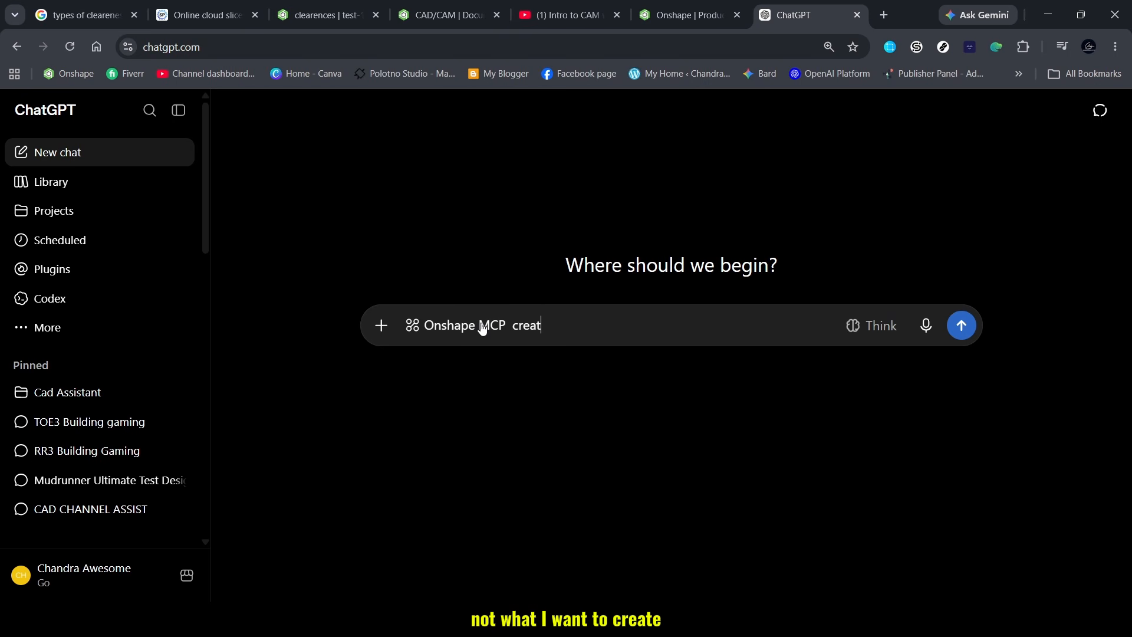
pyautogui.press('BackSpace')
pyautogui.press('BackSpace')
pyautogui.press('BackSpace')
pyautogui.write('a cuso')
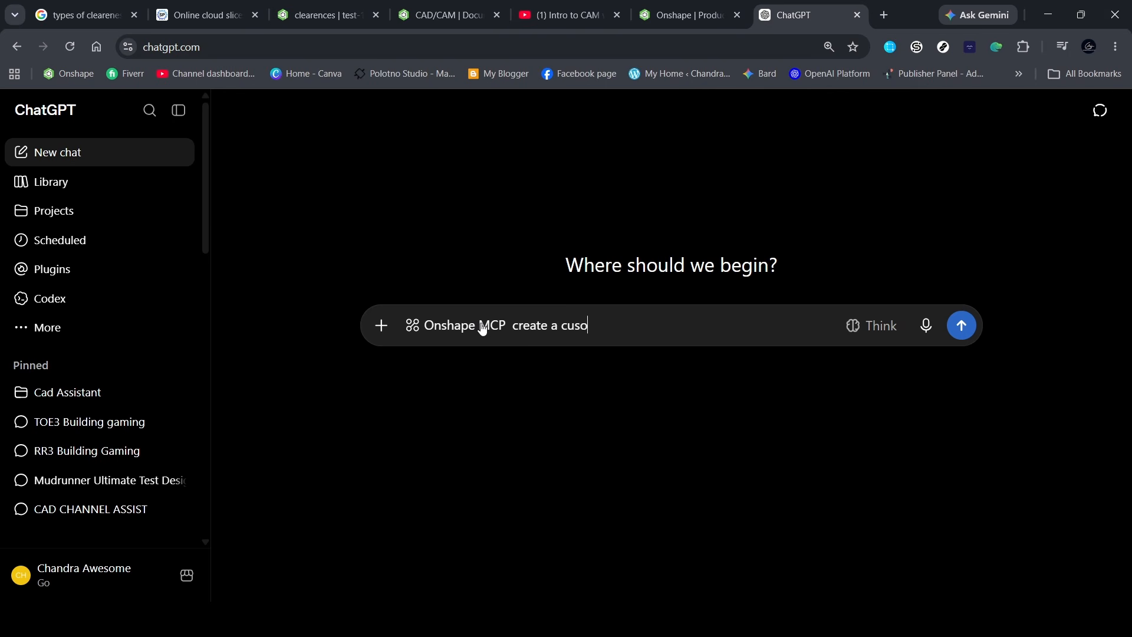
pyautogui.press('BackSpace')
pyautogui.write('tomiz')
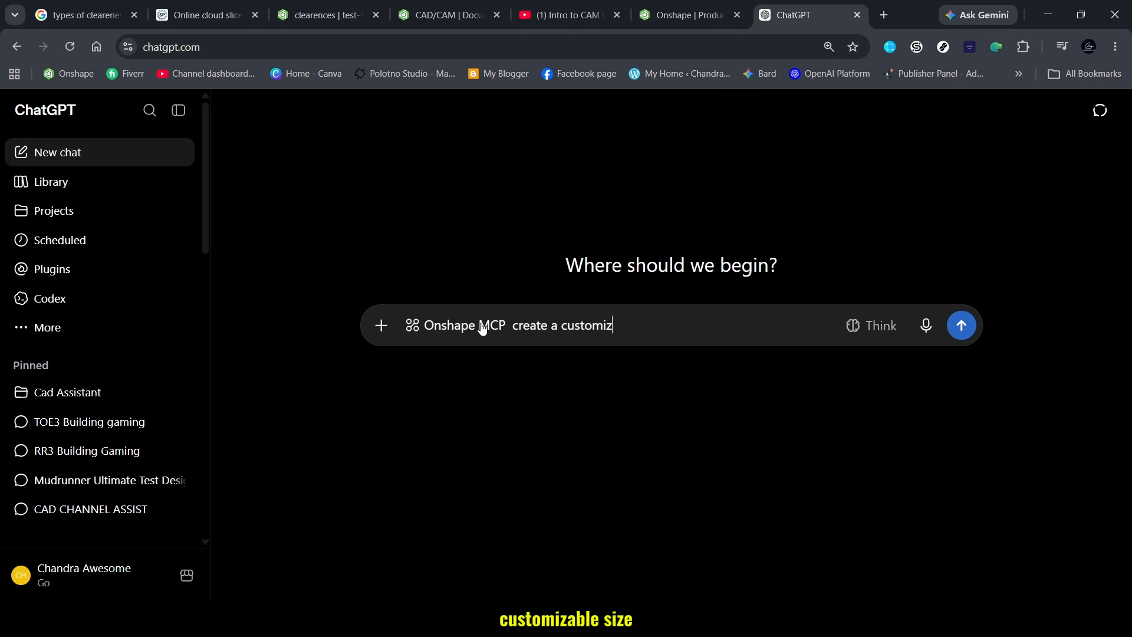
pyautogui.write('able side')
pyautogui.press('BackSpace')
pyautogui.press('BackSpace')
pyautogui.press('BackSpace')
pyautogui.write('ze ')
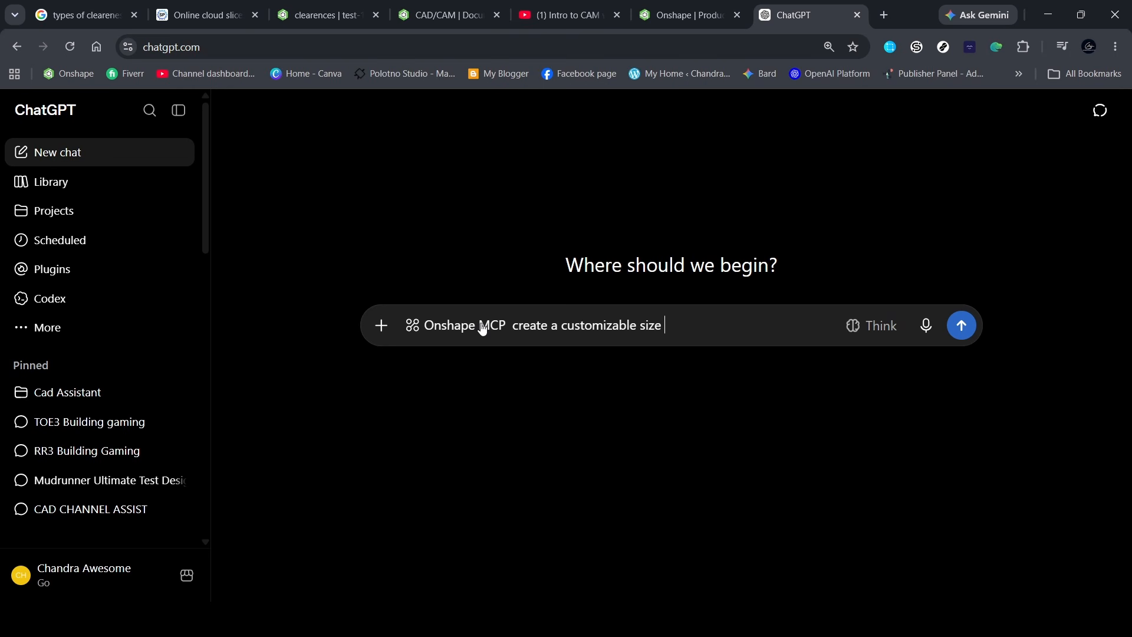
pyautogui.write('of a car wheel wth')
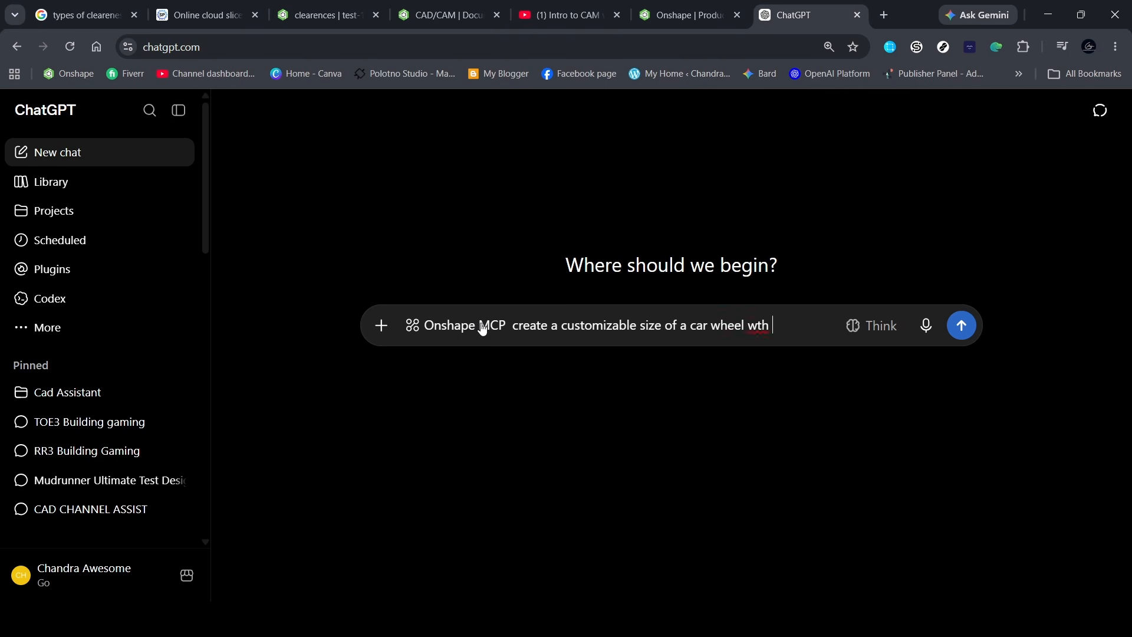
pyautogui.press('BackSpace')
pyautogui.write('h')
pyautogui.press('BackSpace')
pyautogui.press('BackSpace')
pyautogui.write('ith different dimensions')
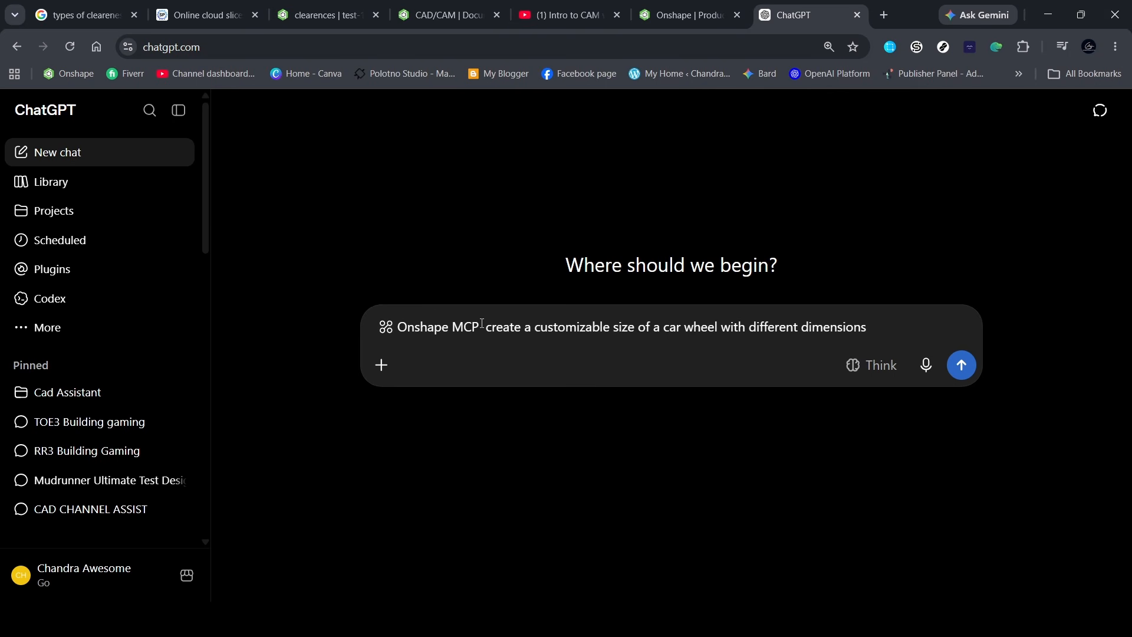
pyautogui.write(' as user inop')
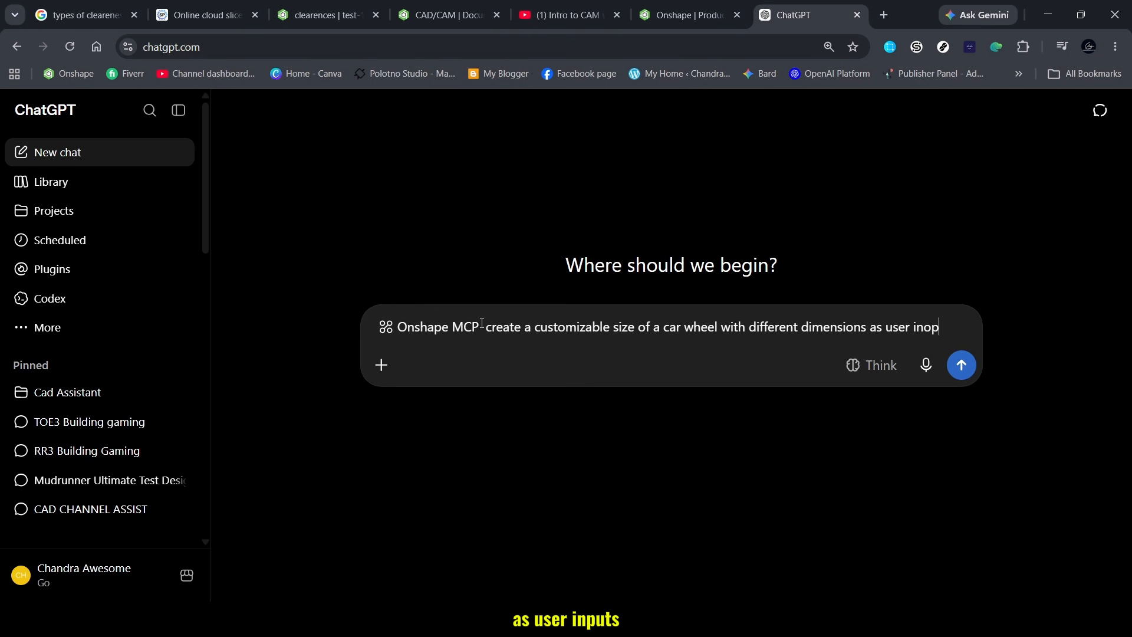
pyautogui.press('BackSpace')
pyautogui.press('BackSpace')
pyautogui.write('p')
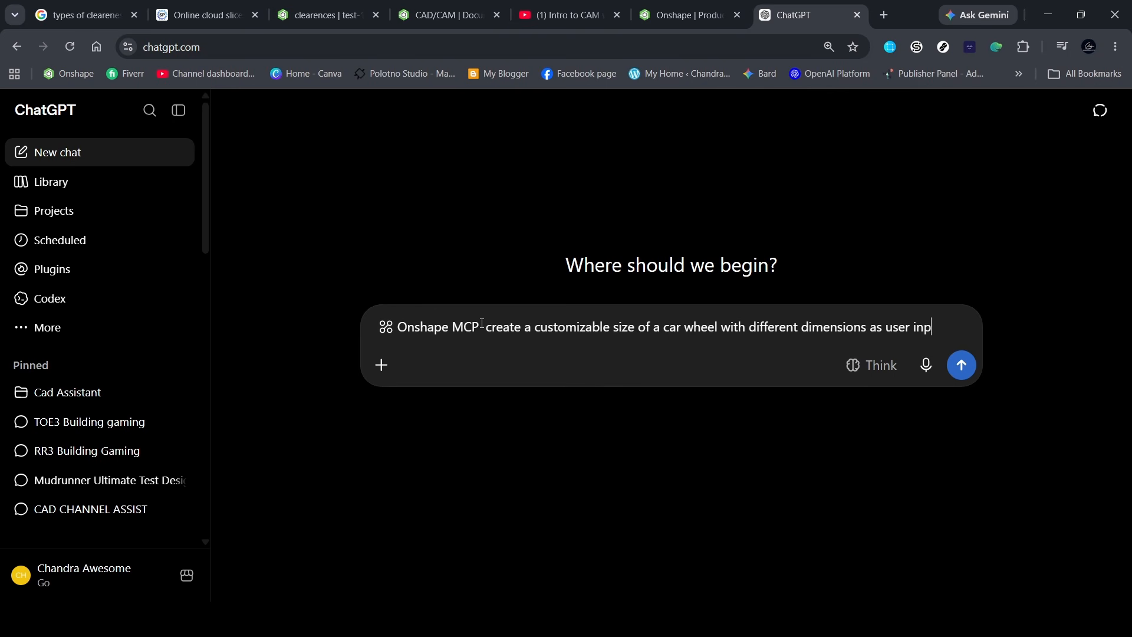
pyautogui.write('uts.')
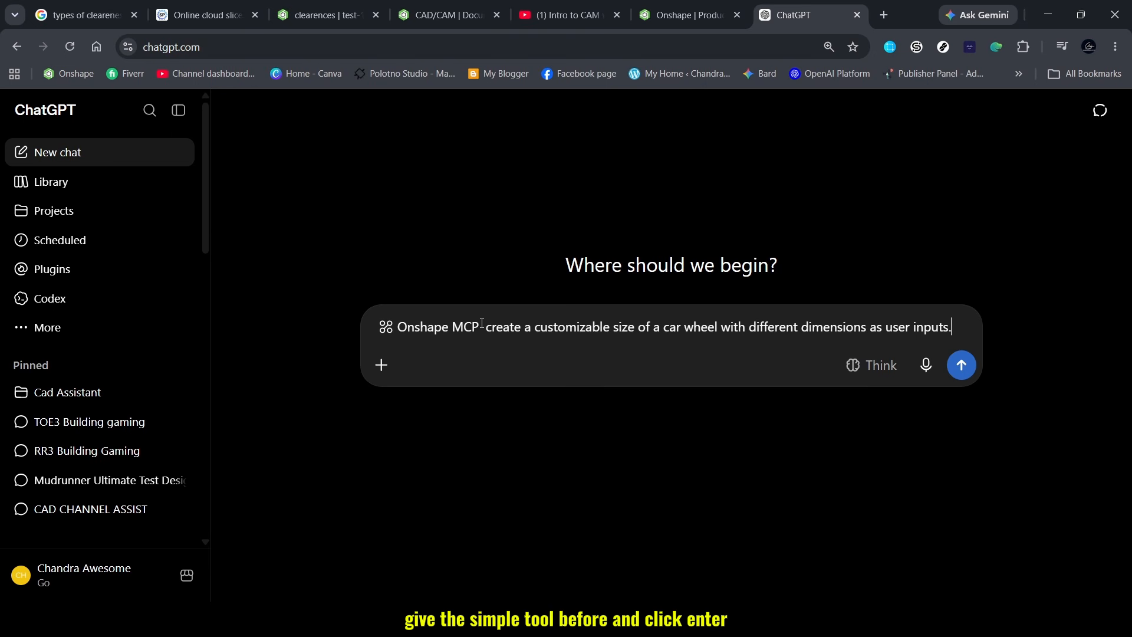
pyautogui.press('Return')
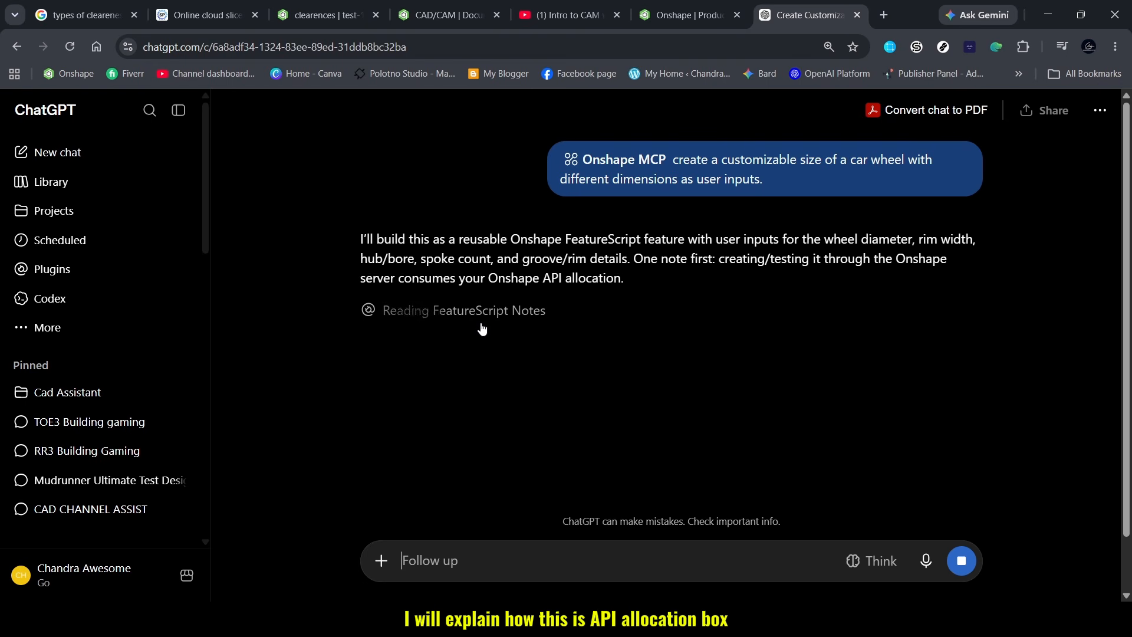
# - Switch to Onshape and open the Developer page of the account settings
pyautogui.click(447, 4)
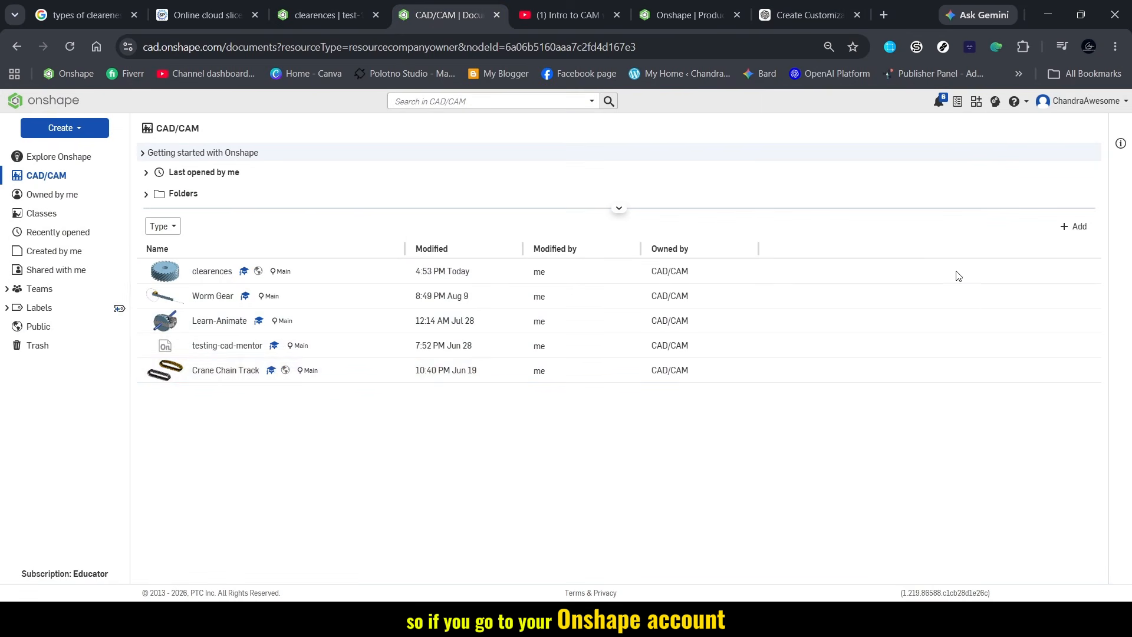
pyautogui.click(1083, 111)
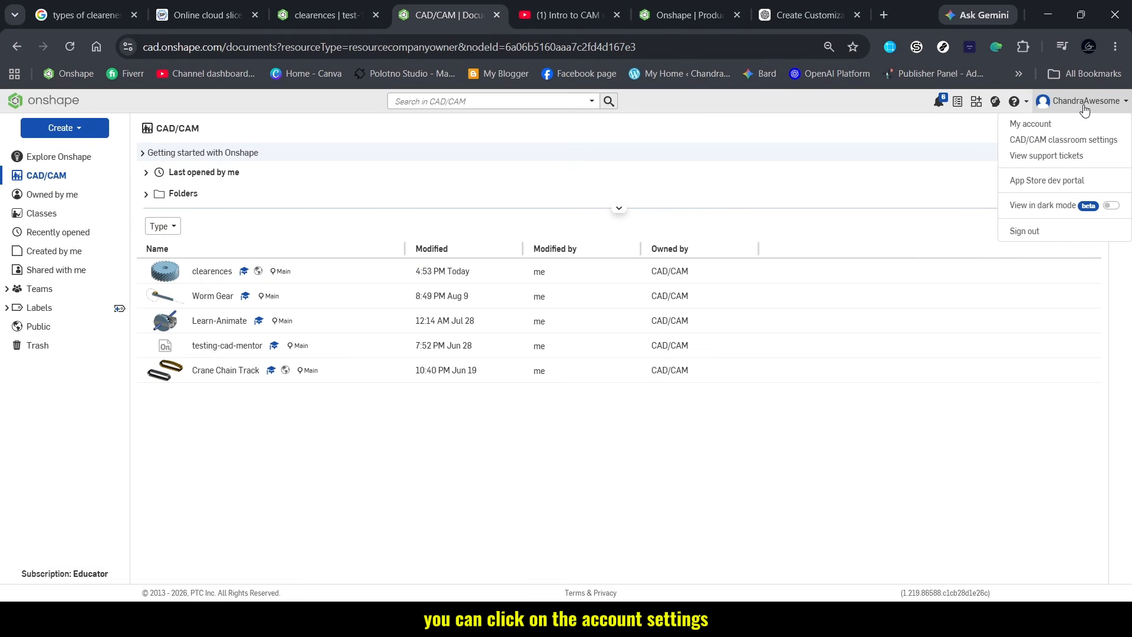
pyautogui.click(1038, 130)
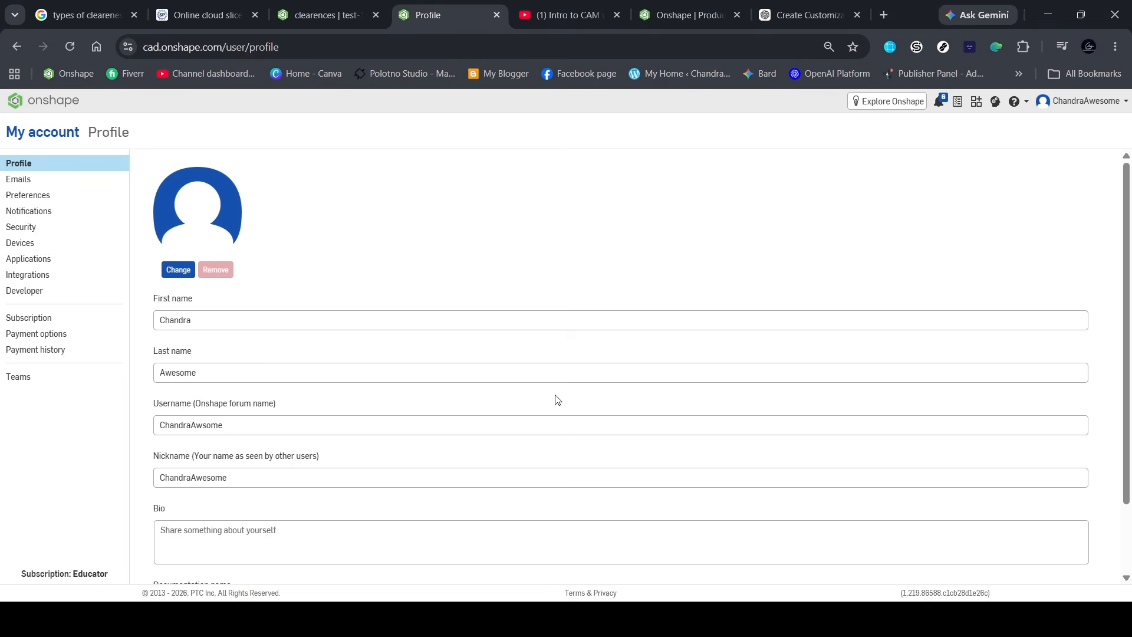
pyautogui.click(29, 291)
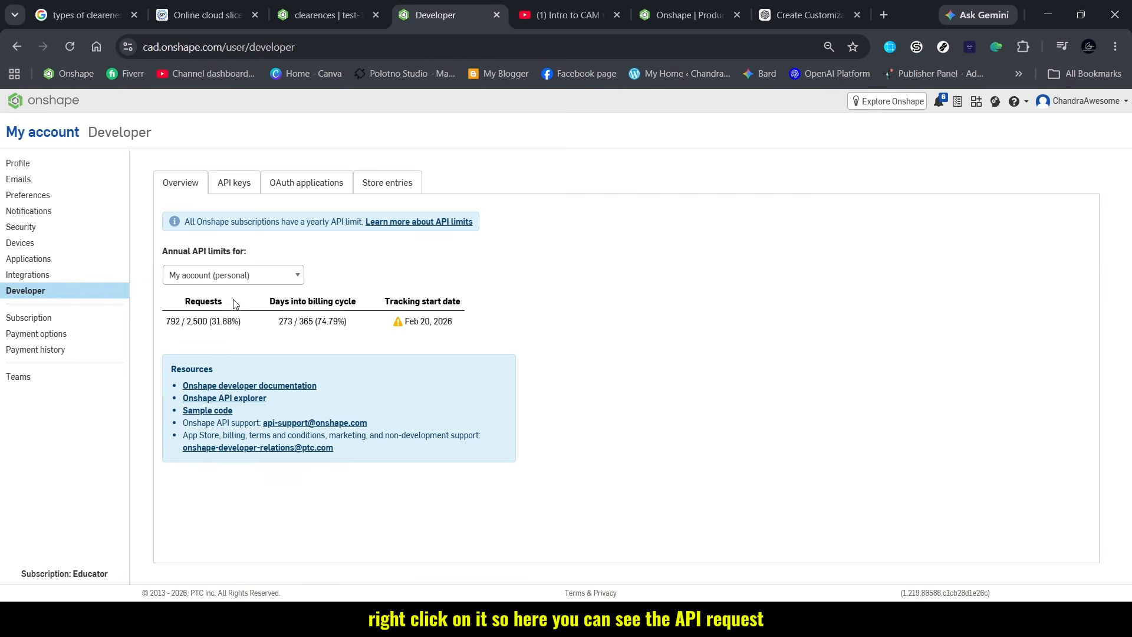
# - Examine the personal account's annual API request limit and the days into the billing cycle
pyautogui.moveTo(164, 323); pyautogui.dragTo(245, 323)
pyautogui.click(652, 329)
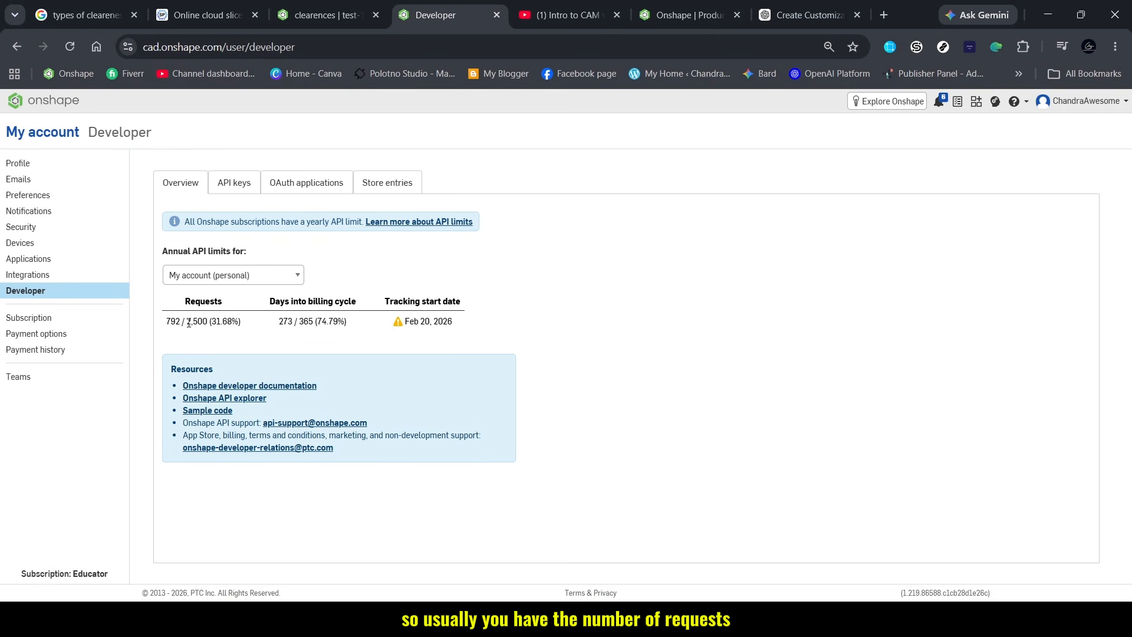
pyautogui.moveTo(189, 323); pyautogui.dragTo(205, 323)
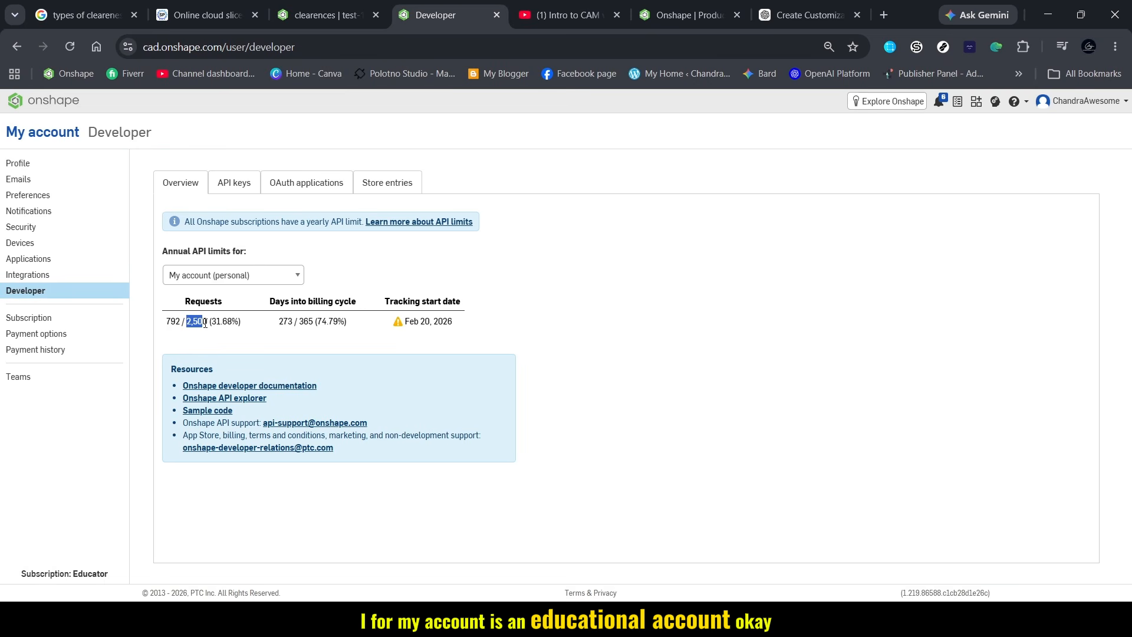
pyautogui.click(537, 400)
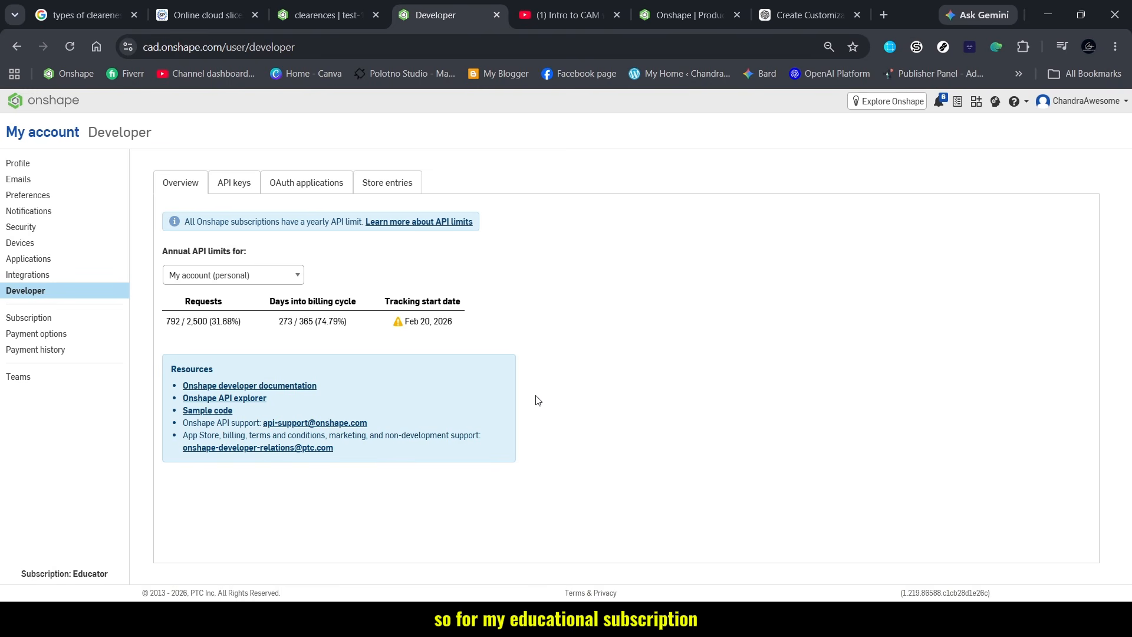
pyautogui.doubleClick(196, 321)
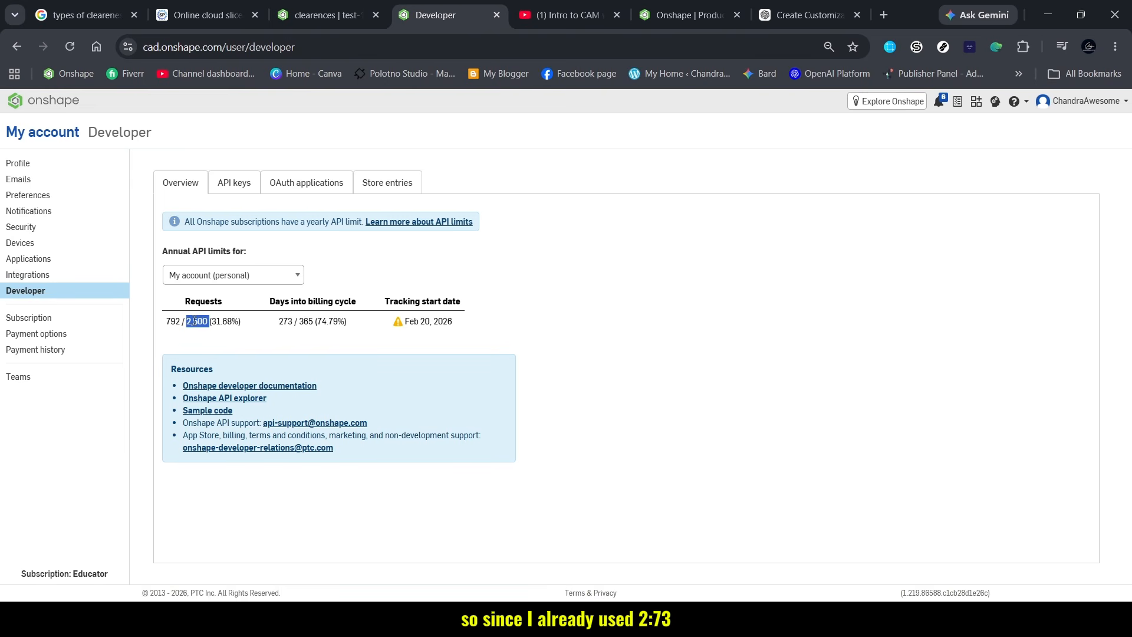
pyautogui.click(313, 338)
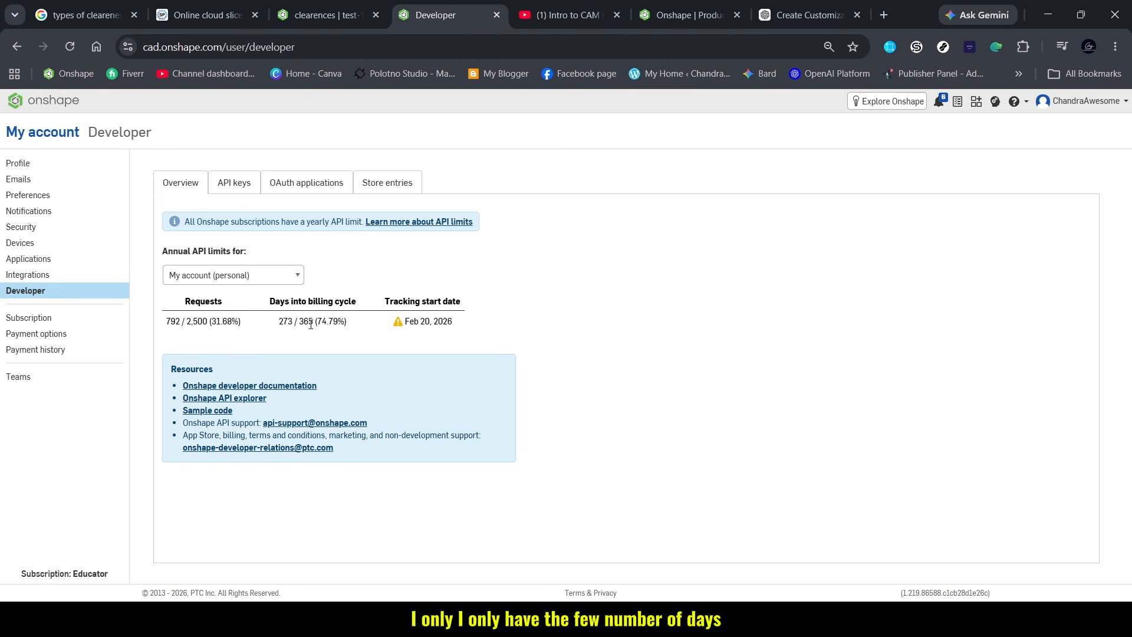
pyautogui.keyDown('ctrl'); pyautogui.scroll(3, 311, 325); pyautogui.keyUp('ctrl')
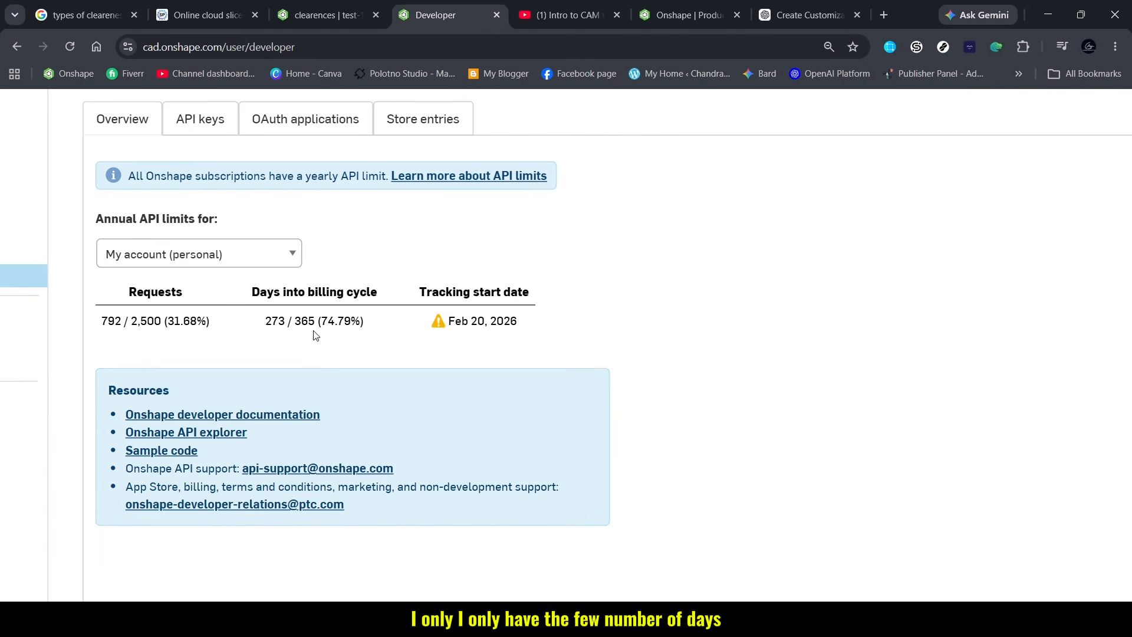
pyautogui.keyDown('ctrl'); pyautogui.scroll(-3, 315, 335); pyautogui.keyUp('ctrl')
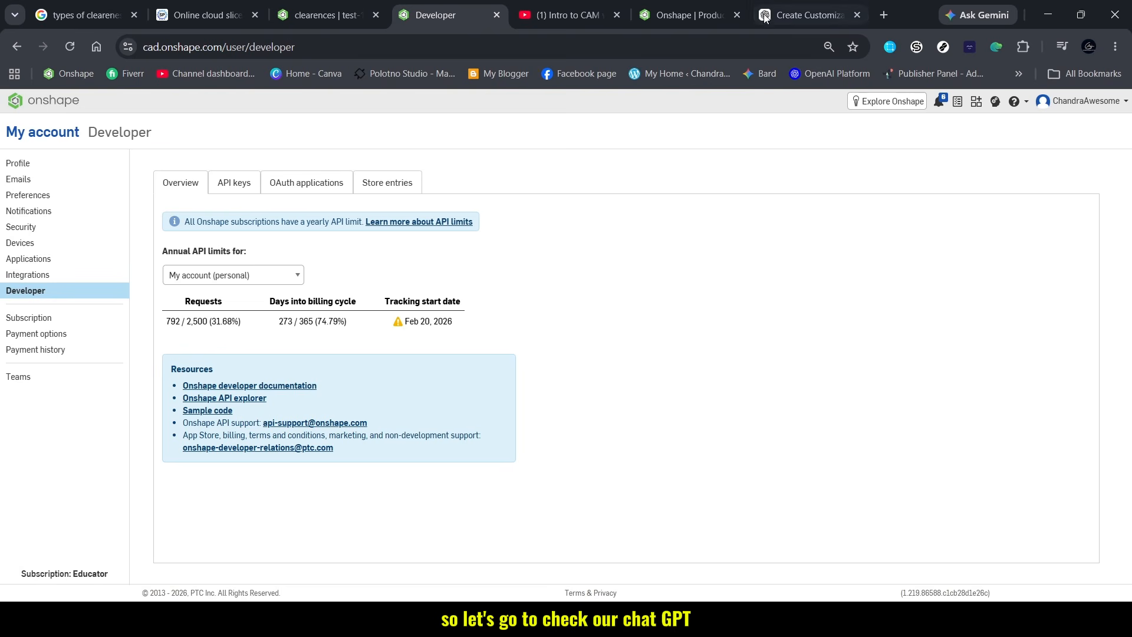
# - Return to the ChatGPT conversation and allow Onshape MCP once to test the FeatureScript snippet
pyautogui.click(813, 13)
pyautogui.scroll(-2, 548, 409)
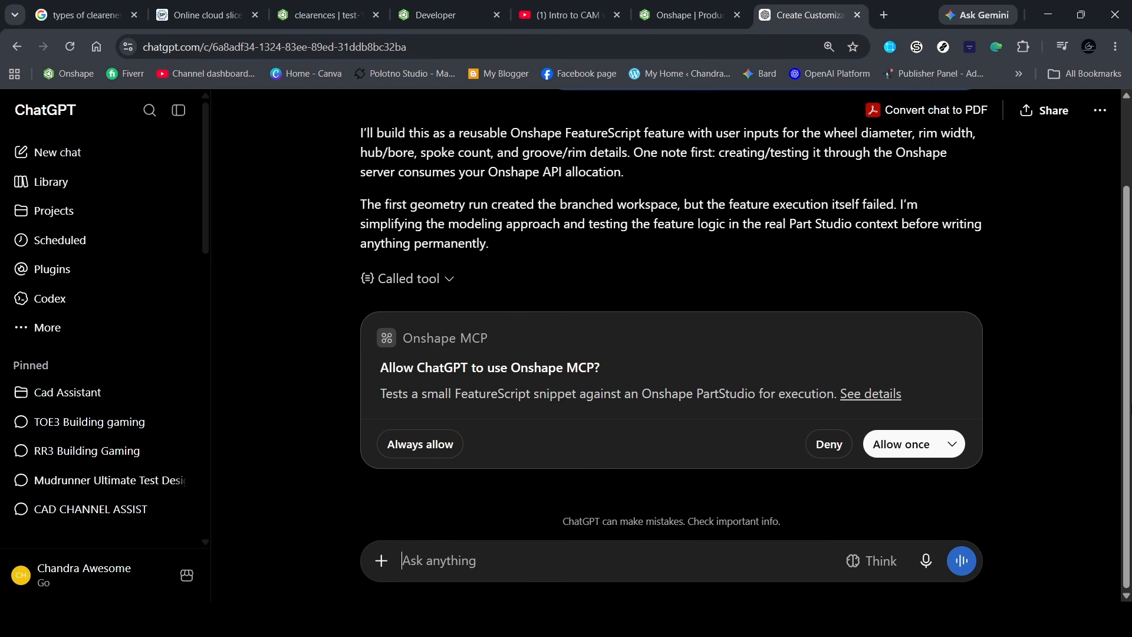
pyautogui.click(921, 448)
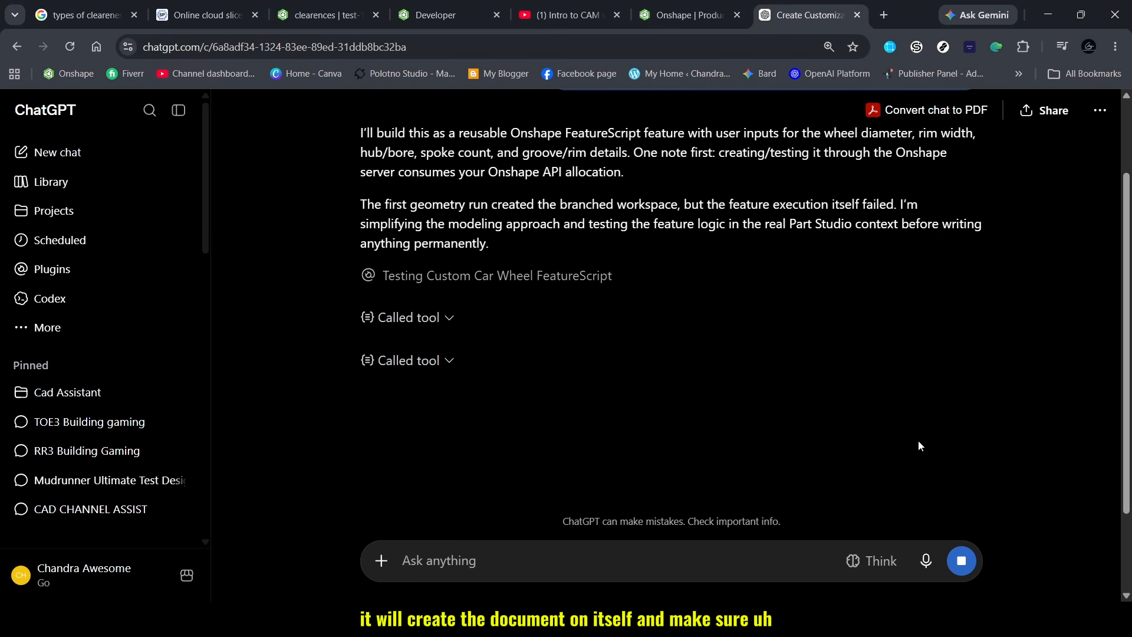
# - Review the progress of the ChatGPT reply and recheck the annual API limits on the Onshape Developer page
pyautogui.scroll(2, 918, 440)
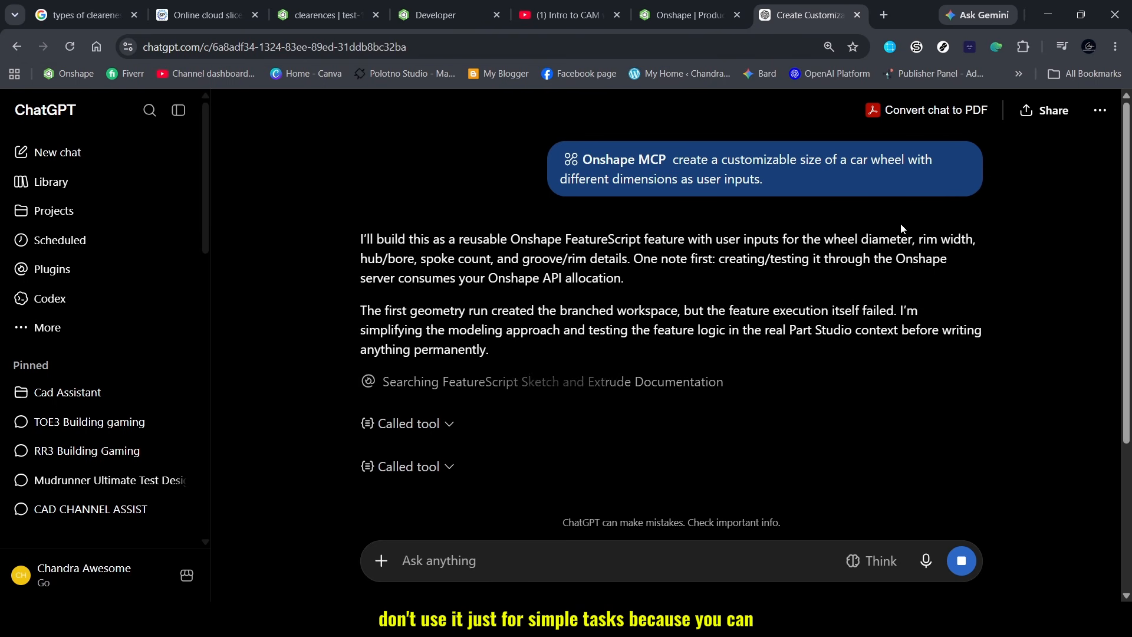
pyautogui.click(457, 7)
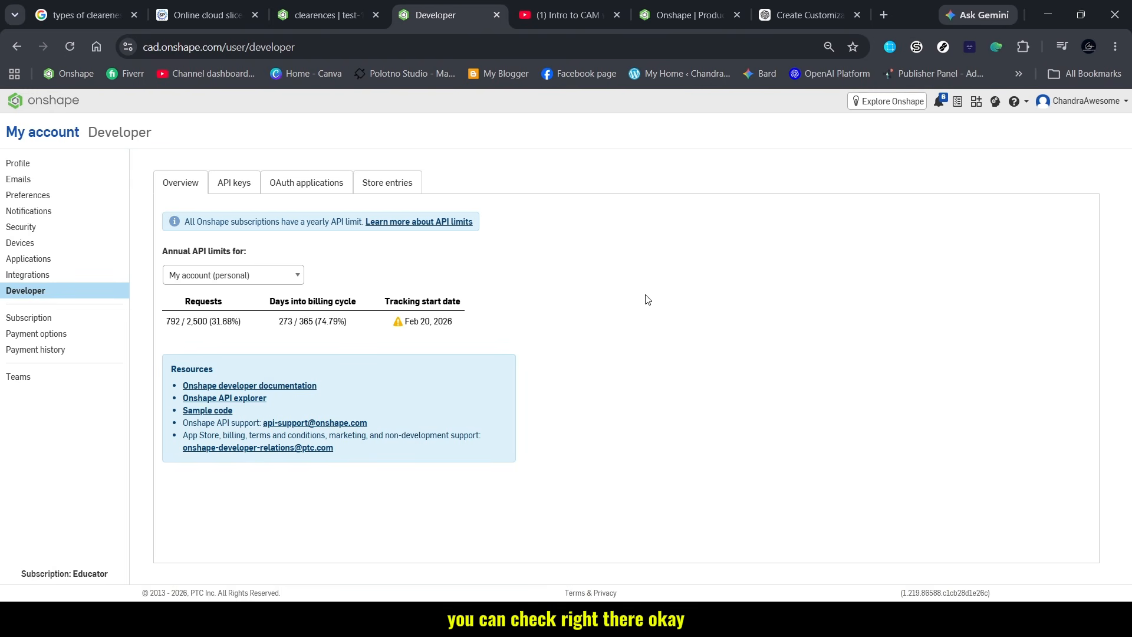
# - Review the finished ChatGPT reply and open its Custom Car Wheel document in Onshape, accepting the external link
pyautogui.click(763, 6)
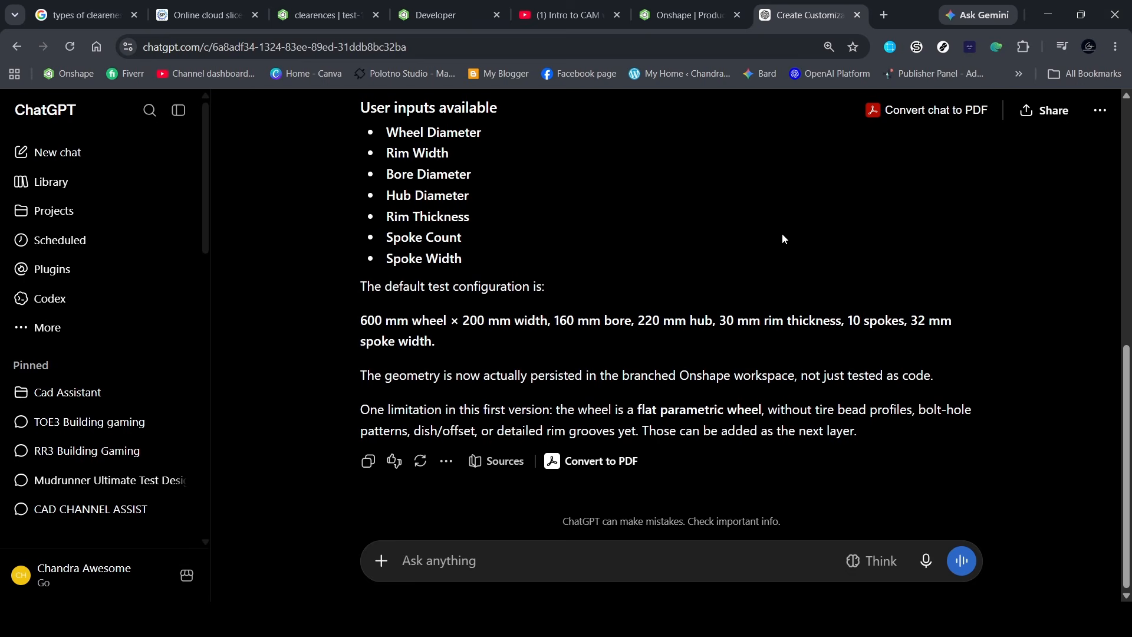
pyautogui.scroll(4, 782, 232)
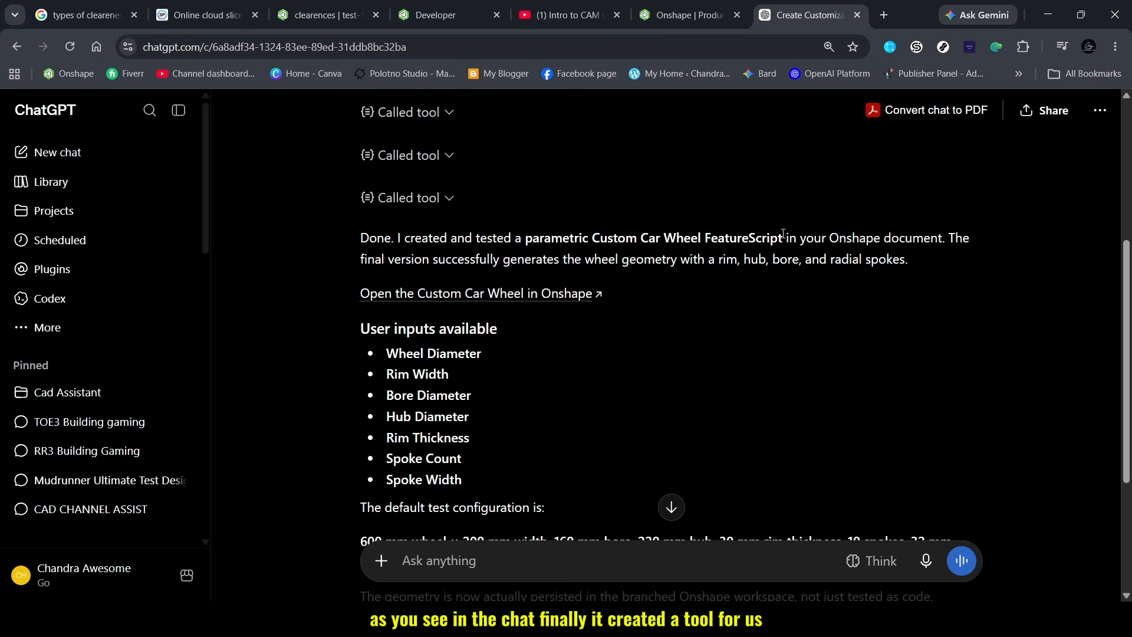
pyautogui.scroll(5, 783, 233)
pyautogui.scroll(-5, 253, 193)
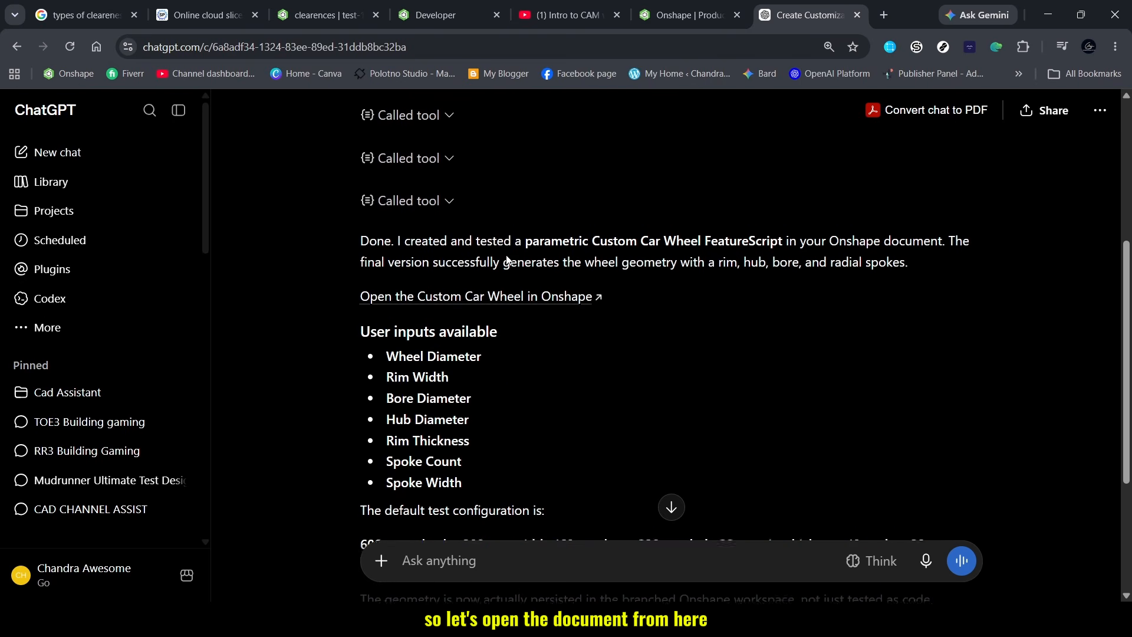
pyautogui.click(555, 293)
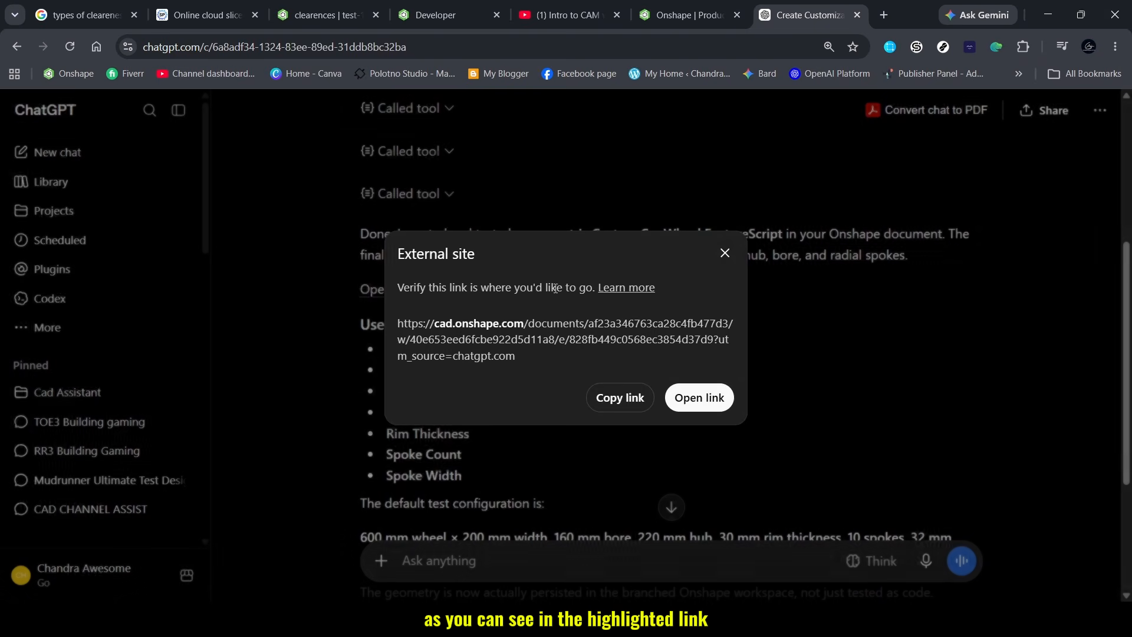
pyautogui.click(701, 399)
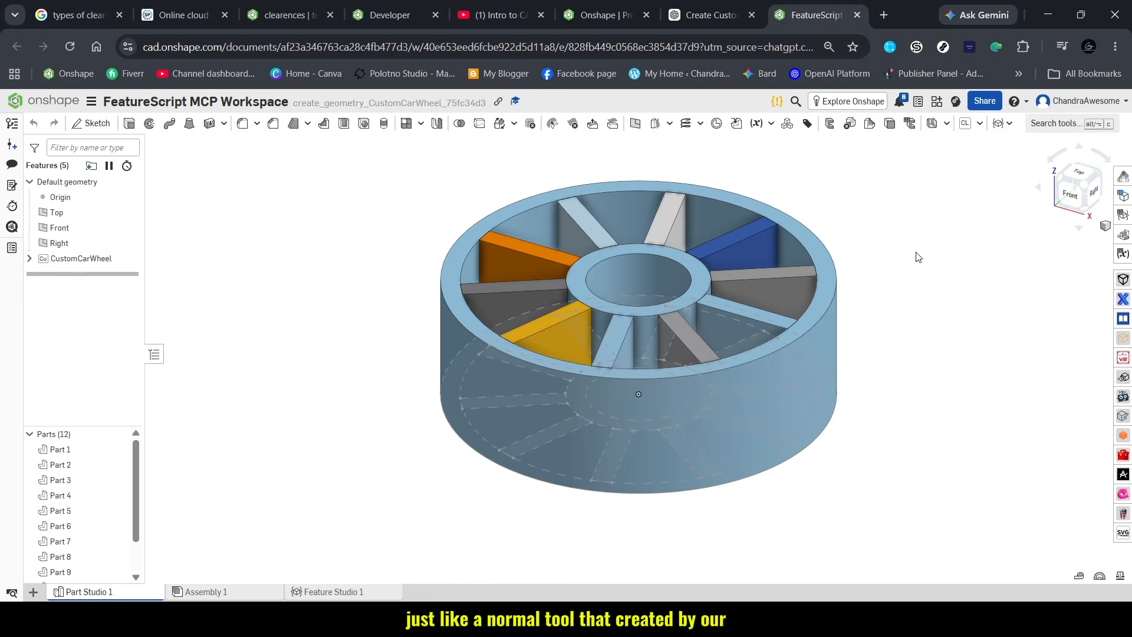
# - Inspect the generated wheel and open the CustomCarWheel feature for editing to look for its user inputs
pyautogui.moveTo(917, 257); pyautogui.dragTo(826, 359)
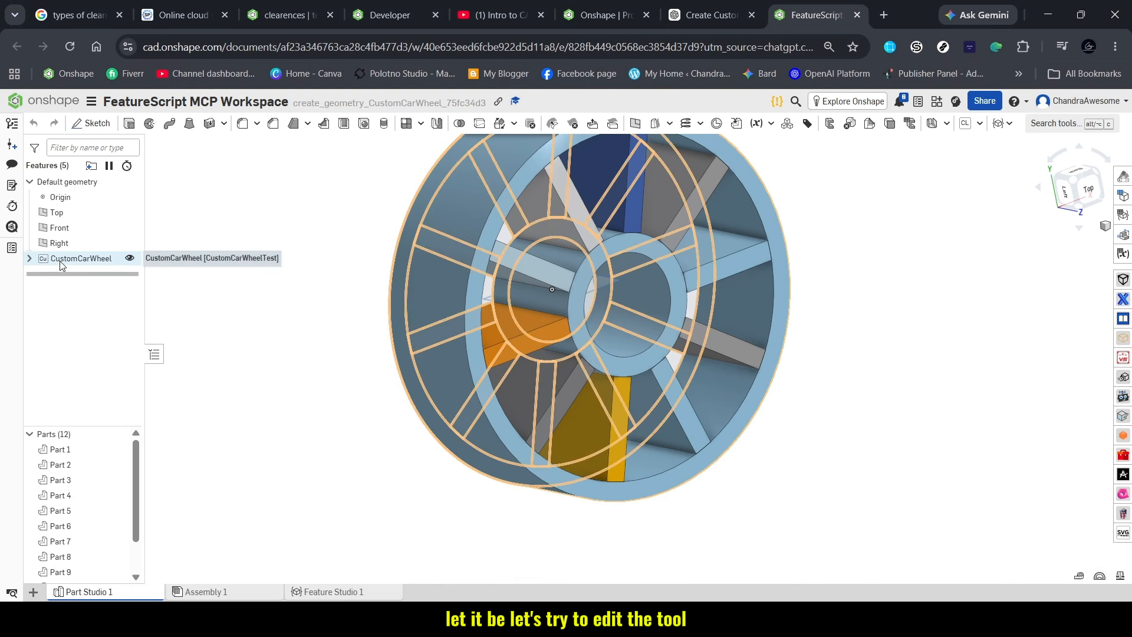
pyautogui.click(30, 258)
pyautogui.click(30, 258)
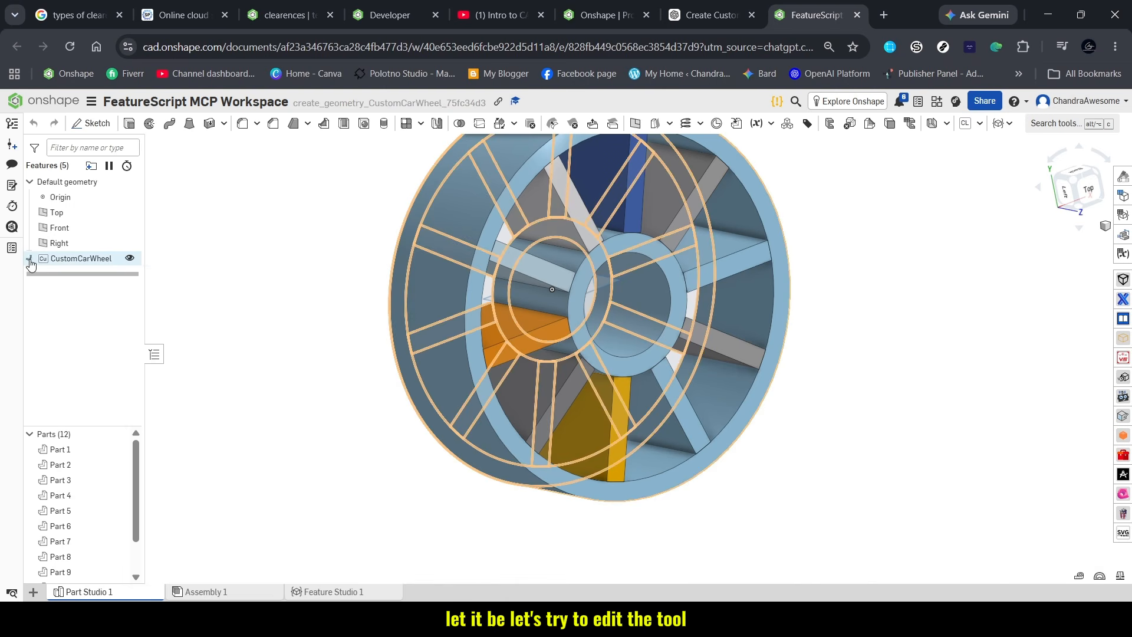
pyautogui.rightClick(72, 261)
pyautogui.click(171, 287)
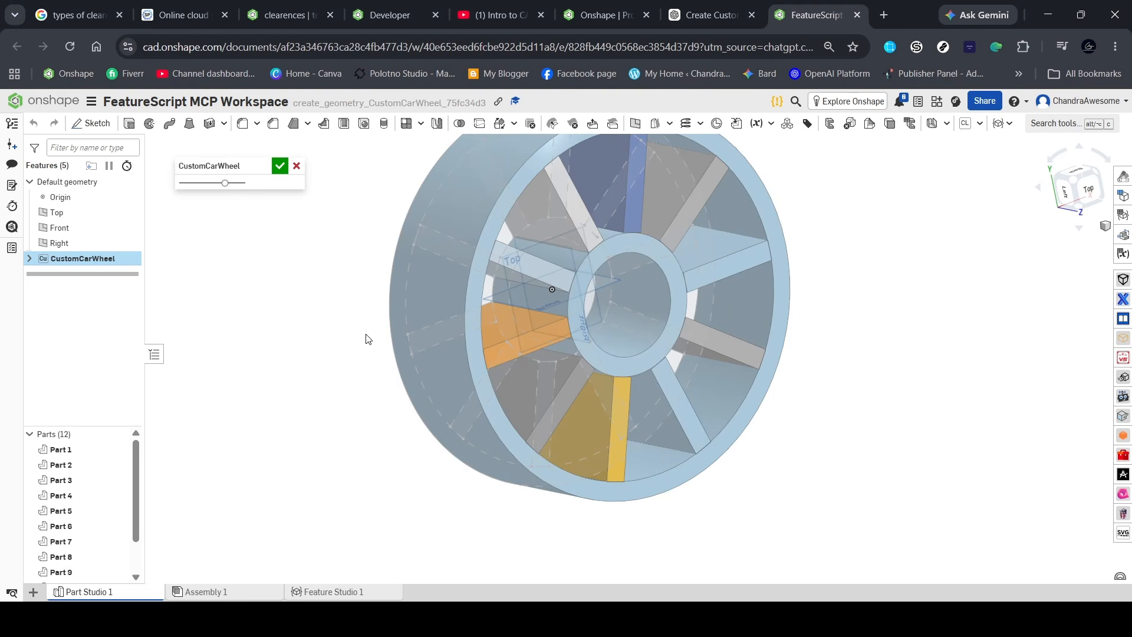
pyautogui.scroll(-3, 482, 423)
pyautogui.scroll(3, 514, 278)
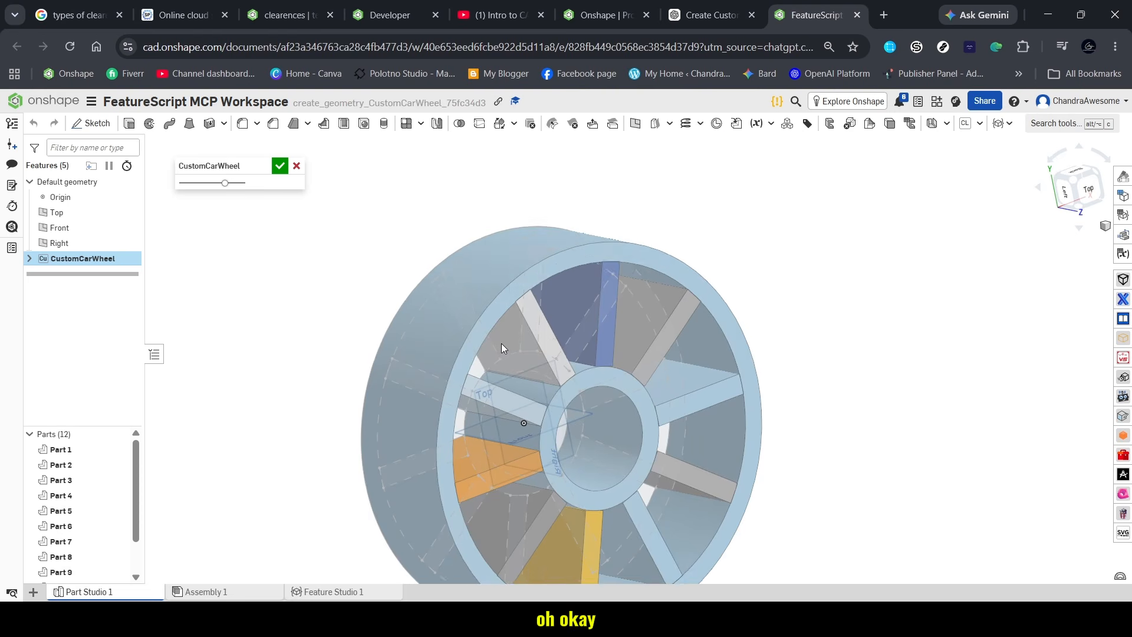
pyautogui.moveTo(501, 343); pyautogui.dragTo(466, 286)
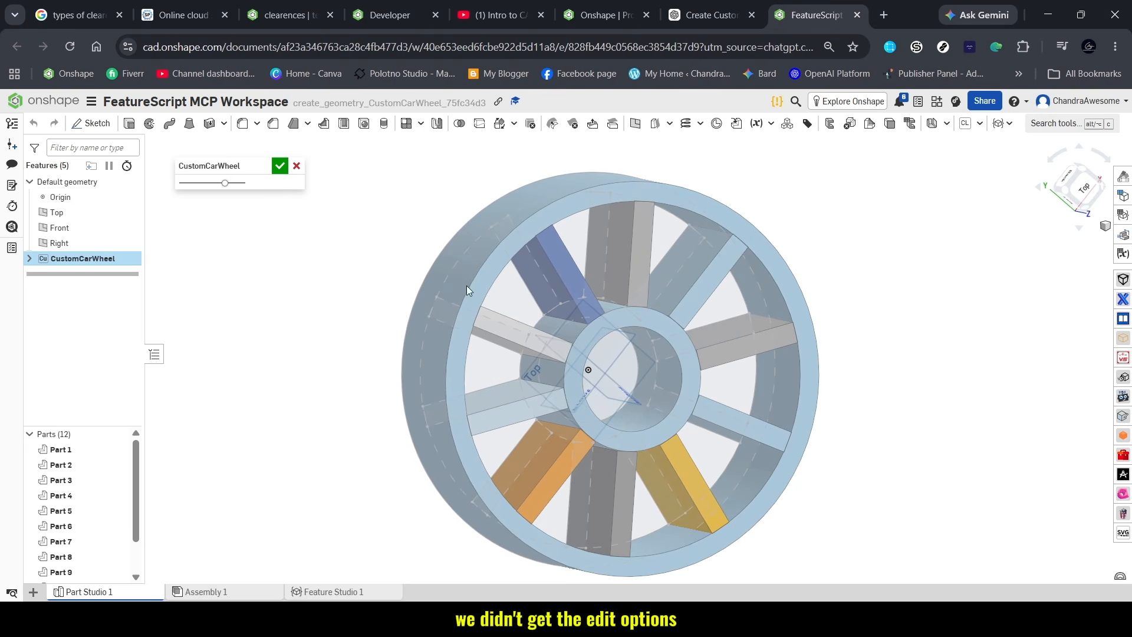
# - Close the CustomCarWheel feature and review the user inputs and default test configuration listed in the ChatGPT reply
pyautogui.click(281, 166)
pyautogui.click(710, 15)
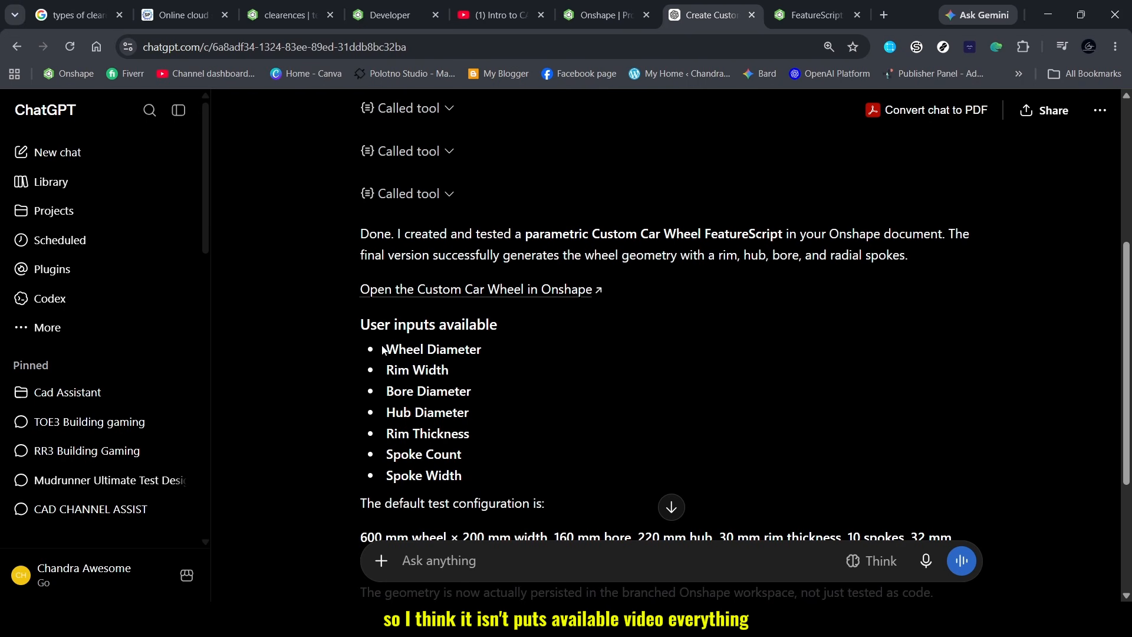
pyautogui.moveTo(386, 349); pyautogui.dragTo(445, 361)
pyautogui.click(445, 361)
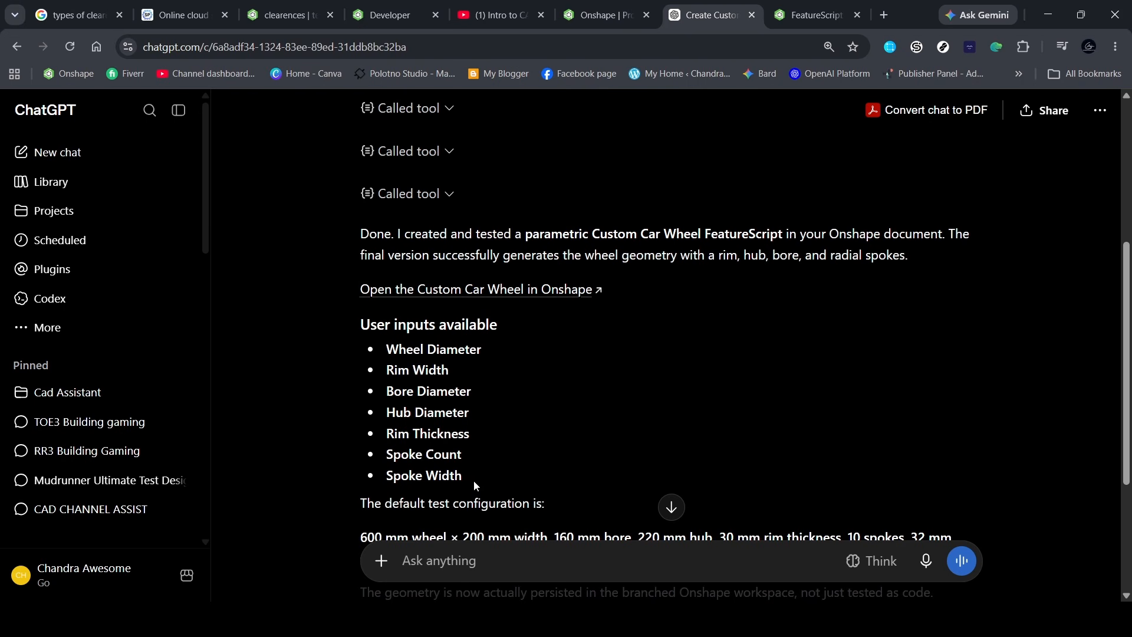
pyautogui.scroll(-1, 473, 479)
pyautogui.scroll(-2, 603, 442)
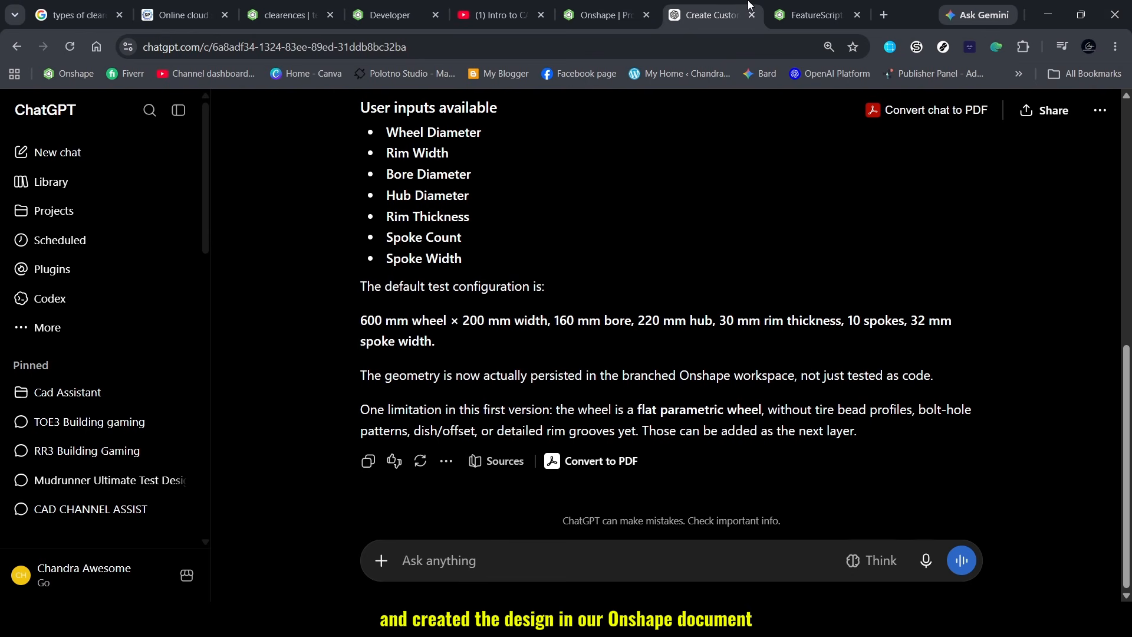
# - Return to the Onshape document and inspect the generated wheel's rim, hub and spokes from several angles
pyautogui.click(792, 7)
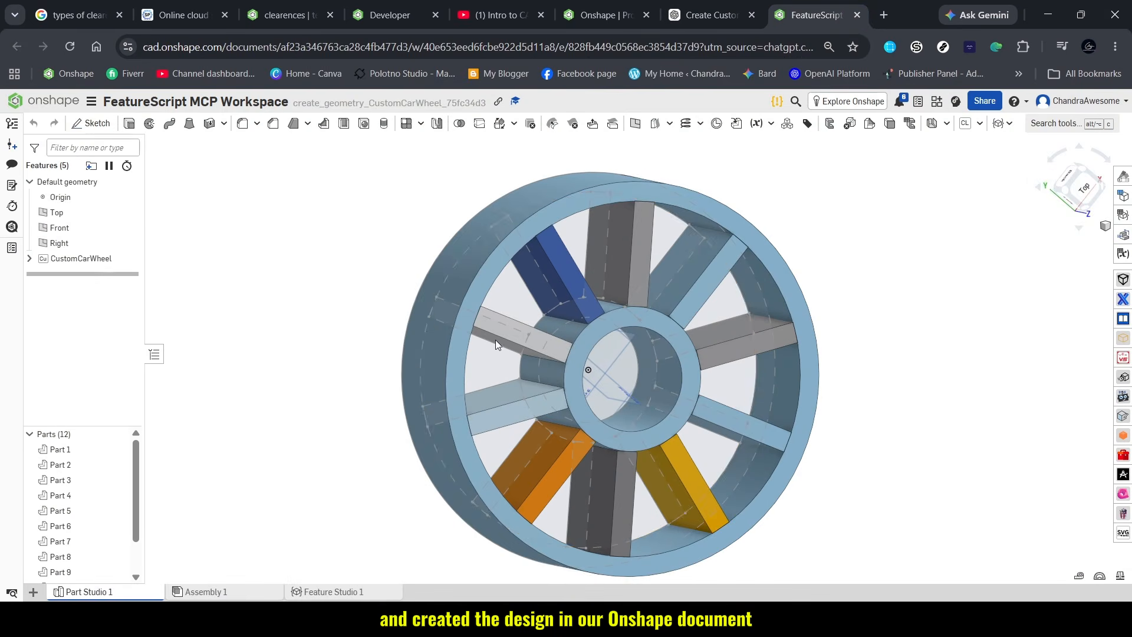
pyautogui.moveTo(530, 356); pyautogui.dragTo(533, 238)
pyautogui.scroll(3, 497, 280)
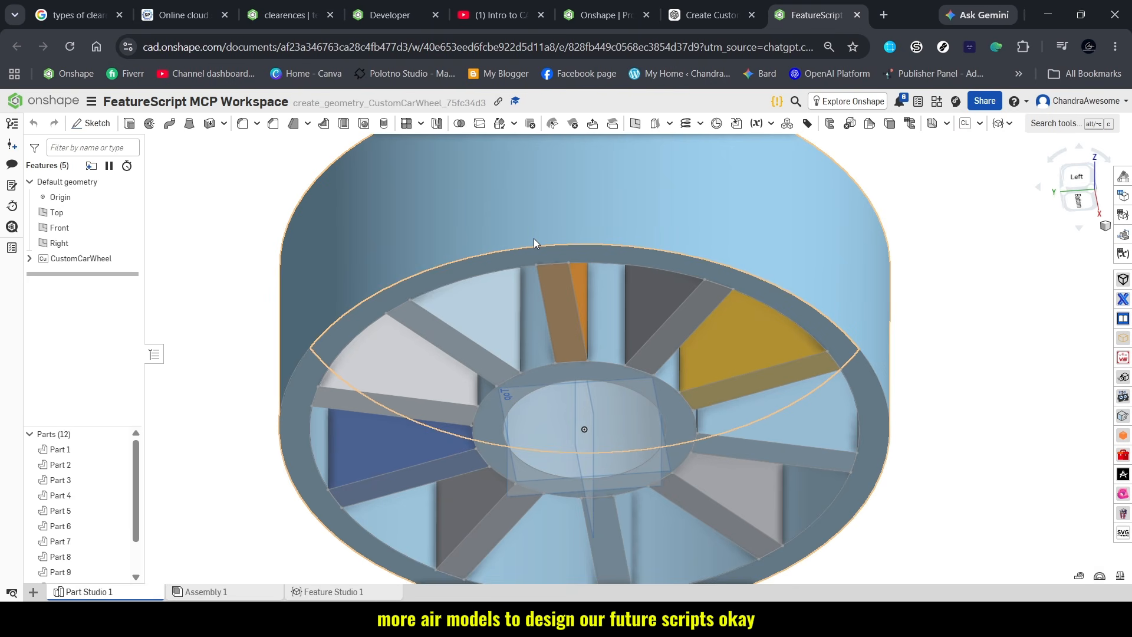
pyautogui.scroll(4, 684, 235)
pyautogui.moveTo(684, 237); pyautogui.dragTo(649, 380)
pyautogui.scroll(4, 595, 378)
pyautogui.scroll(-4, 671, 241)
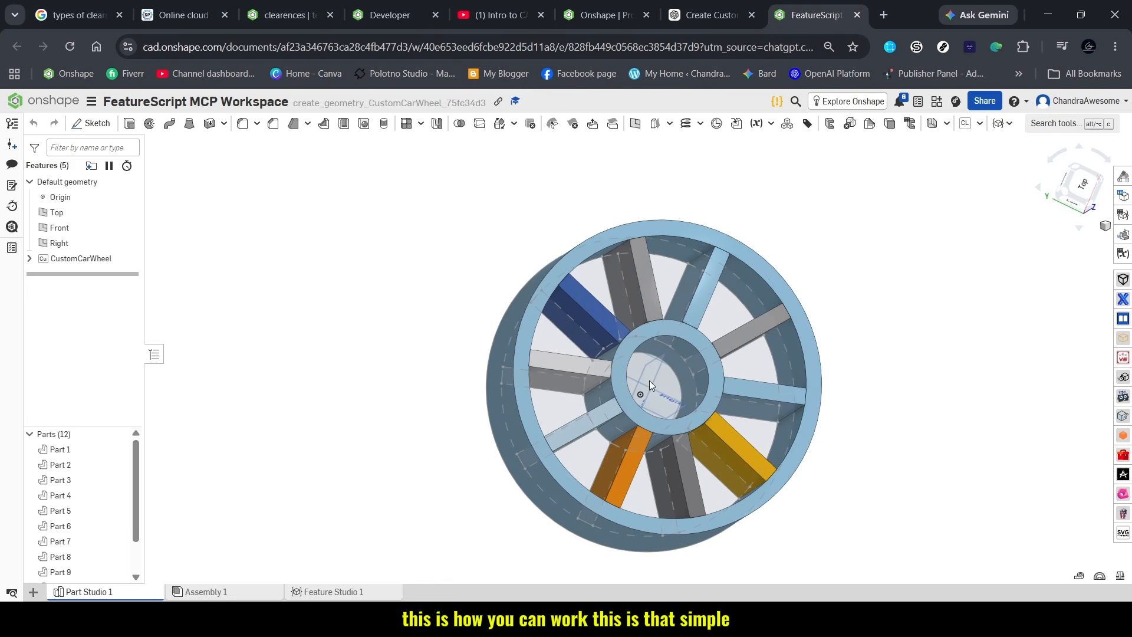
pyautogui.moveTo(563, 324); pyautogui.dragTo(684, 293)
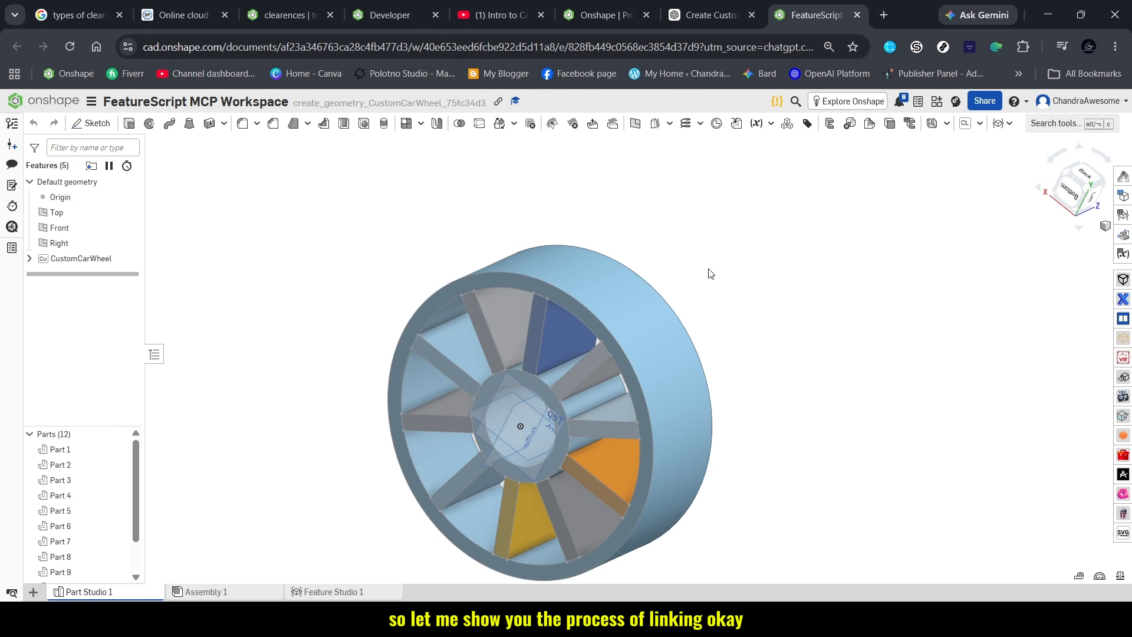
# - Switch to the Onshape home page and open the FeatureScript MCP listing in the App Store
pyautogui.click(602, 15)
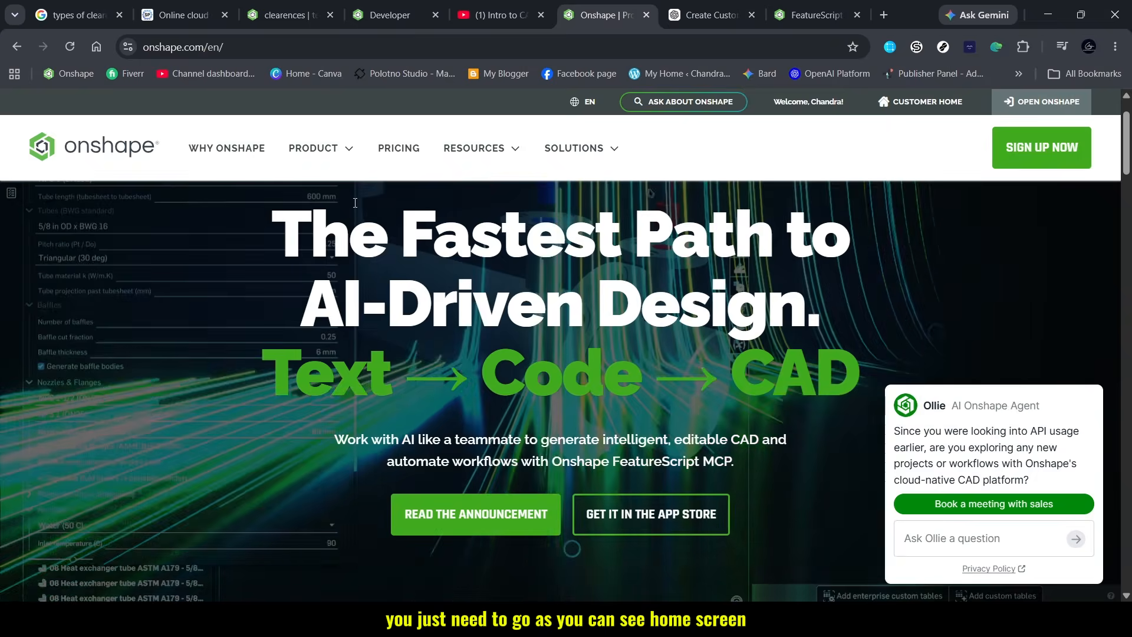
pyautogui.scroll(-1, 654, 402)
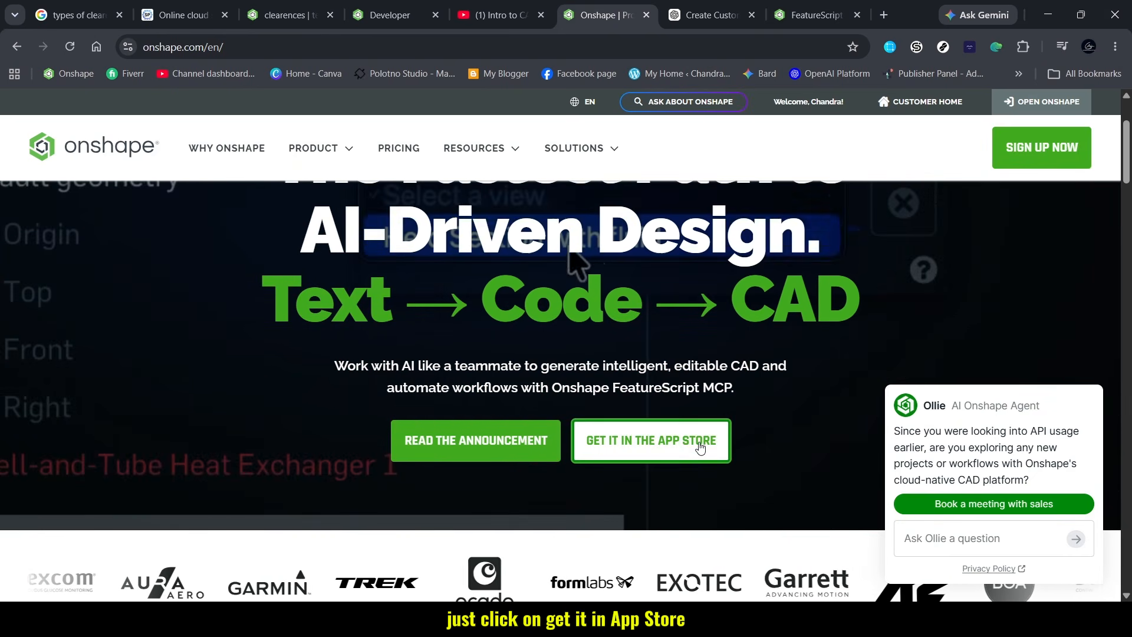
pyautogui.click(700, 446)
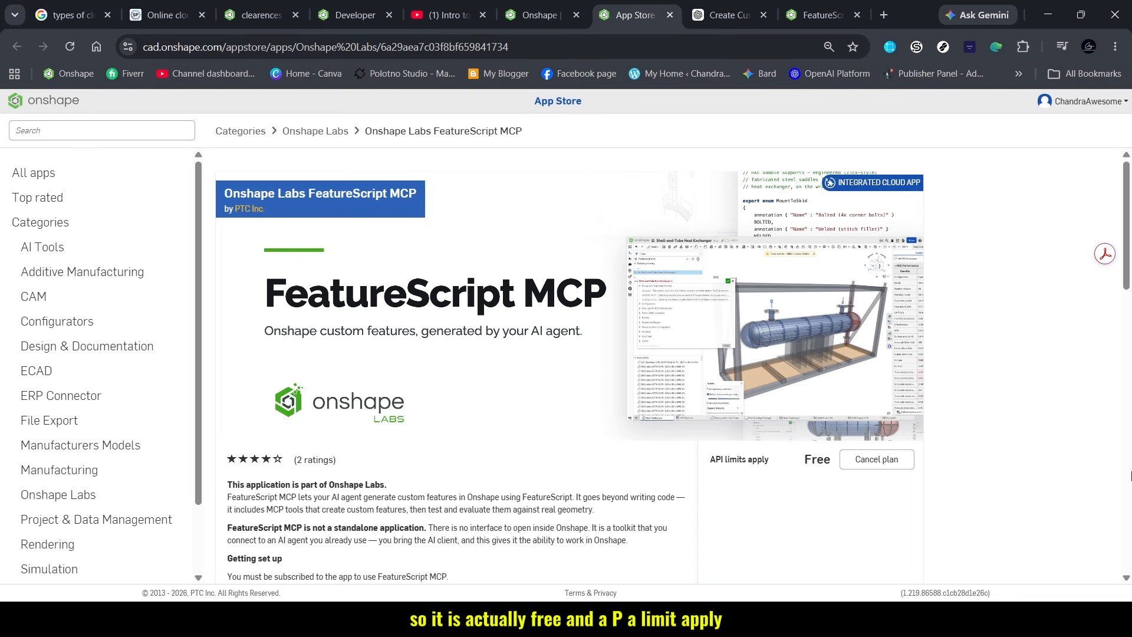
# - Examine the FeatureScript MCP listing for its price, API limits, setup instructions and permissions
pyautogui.doubleClick(807, 459)
pyautogui.tripleClick(744, 458)
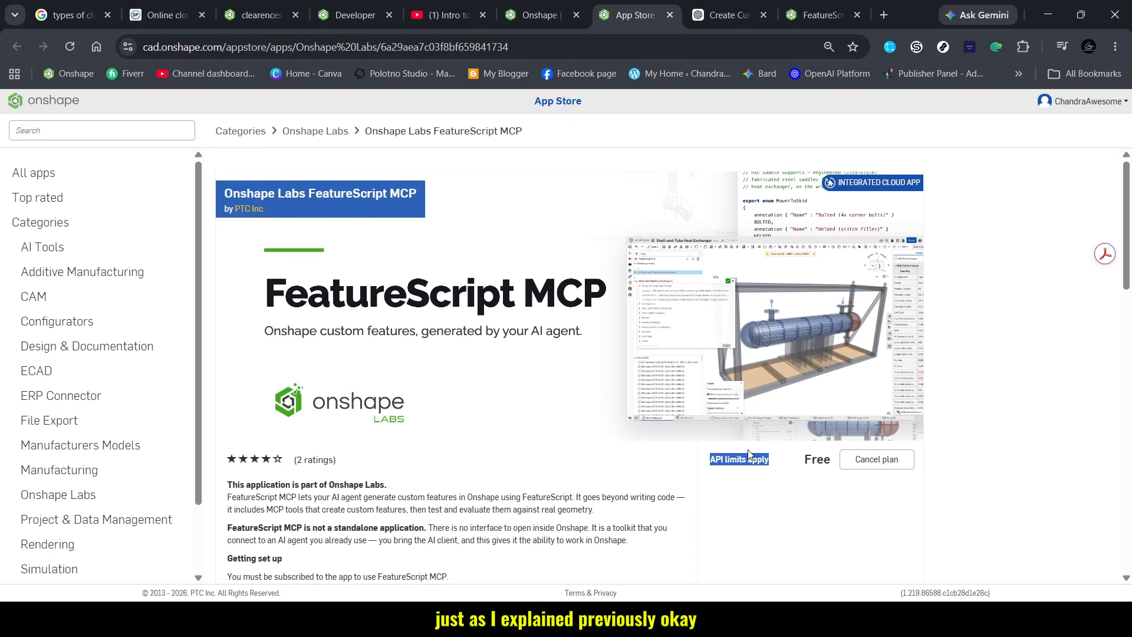
pyautogui.click(753, 482)
pyautogui.doubleClick(818, 460)
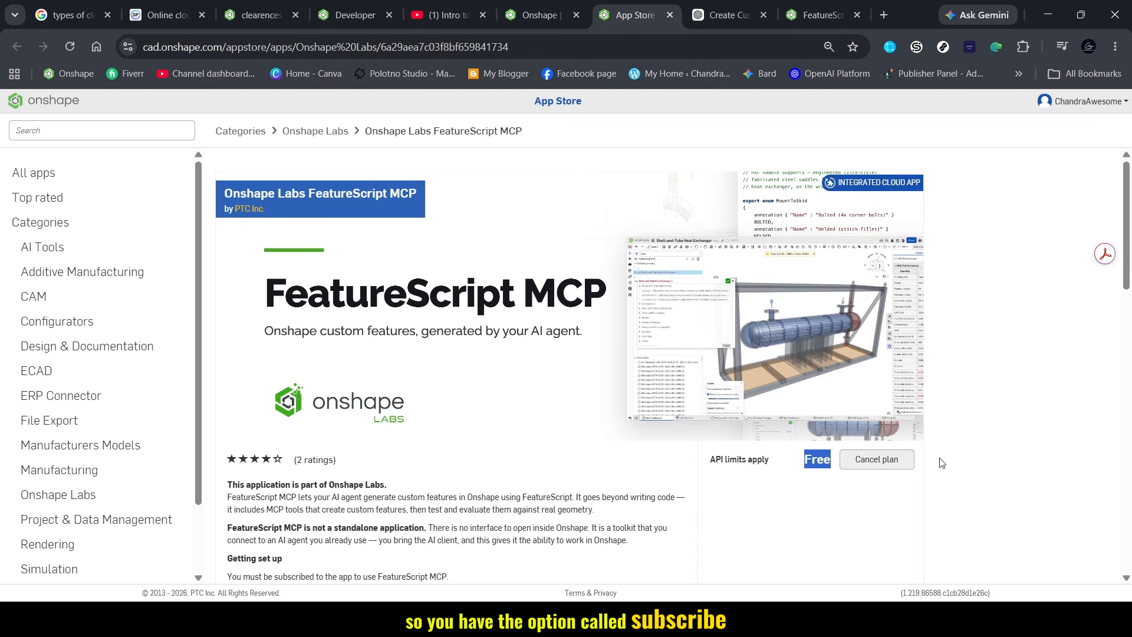
pyautogui.scroll(-1, 624, 393)
pyautogui.scroll(-4, 625, 394)
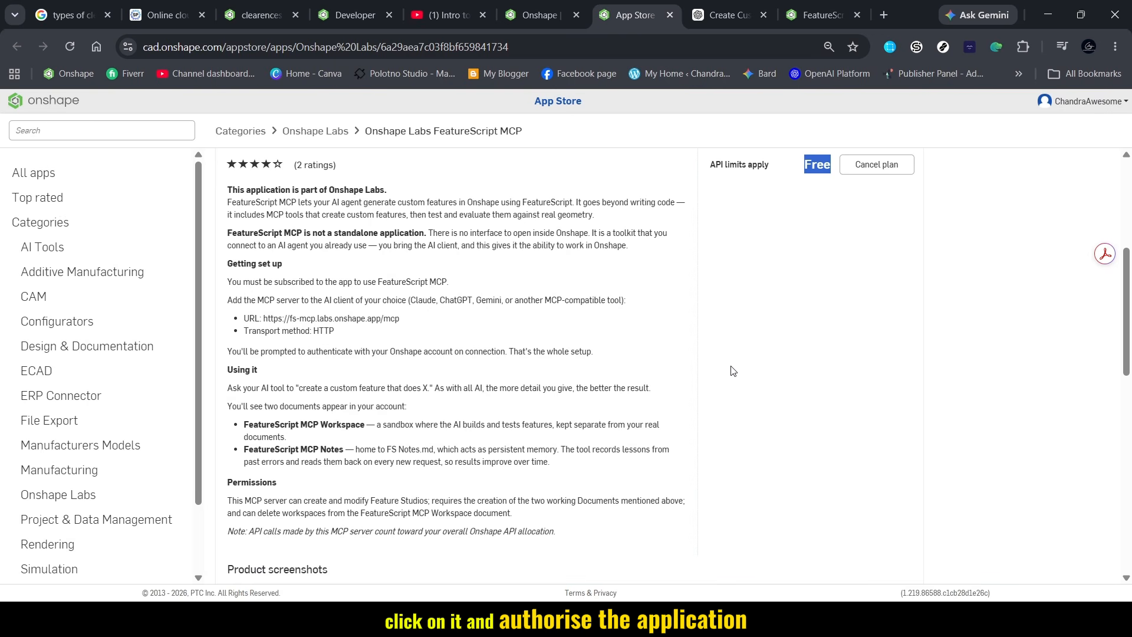
pyautogui.scroll(-4, 733, 371)
pyautogui.scroll(8, 733, 371)
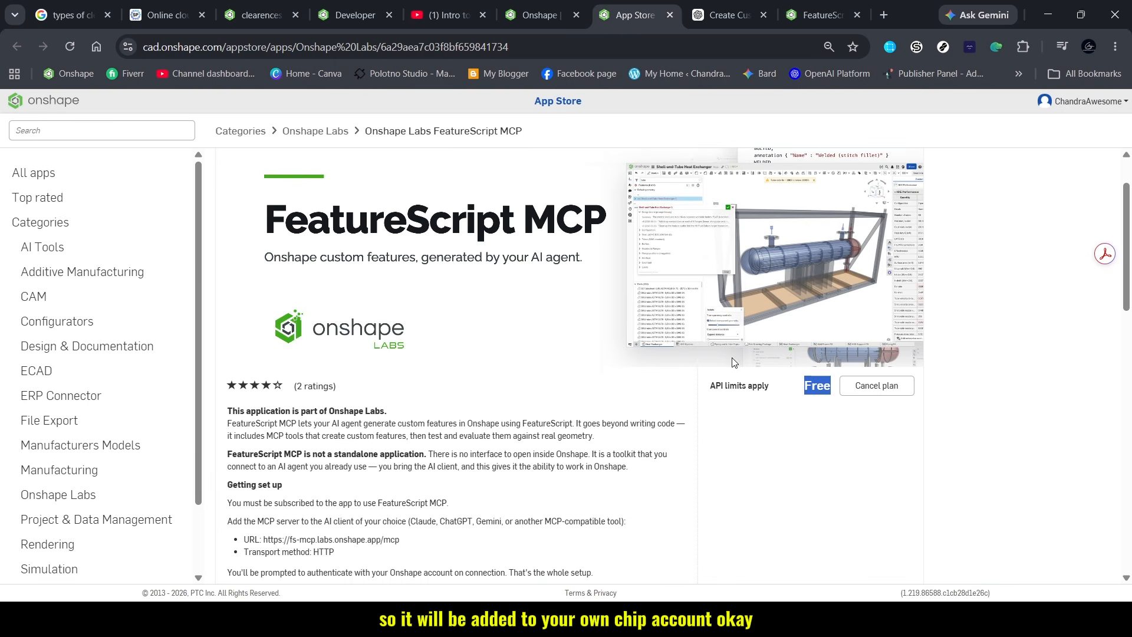
pyautogui.click(1018, 308)
pyautogui.scroll(-1, 588, 254)
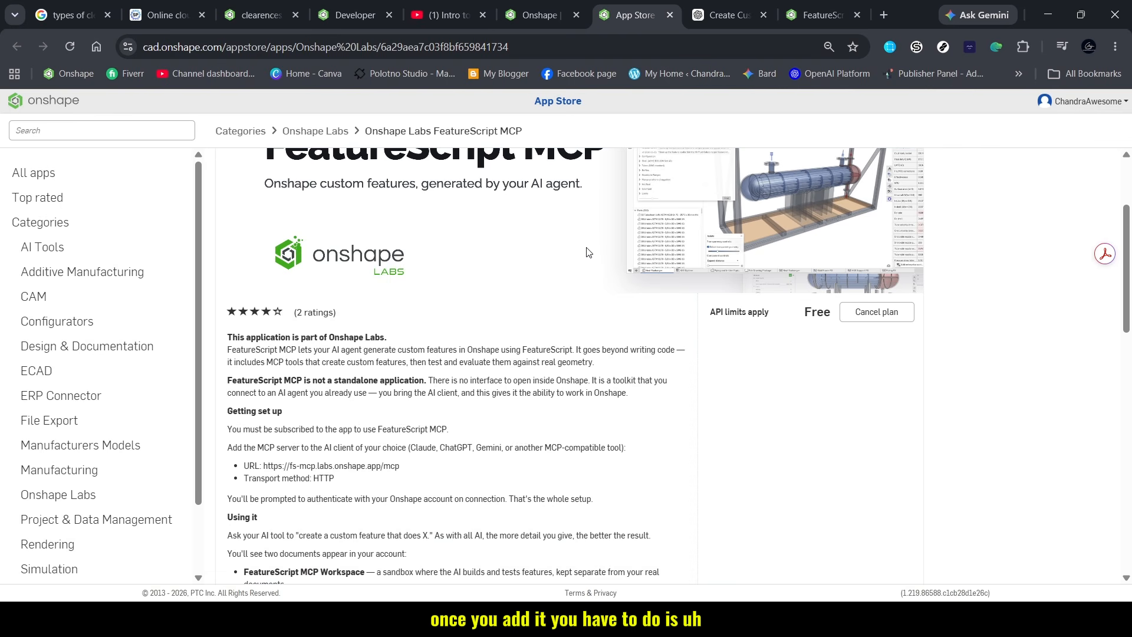
# - Return to ChatGPT, open its settings and look through the setting categories for the developer option
pyautogui.click(698, 14)
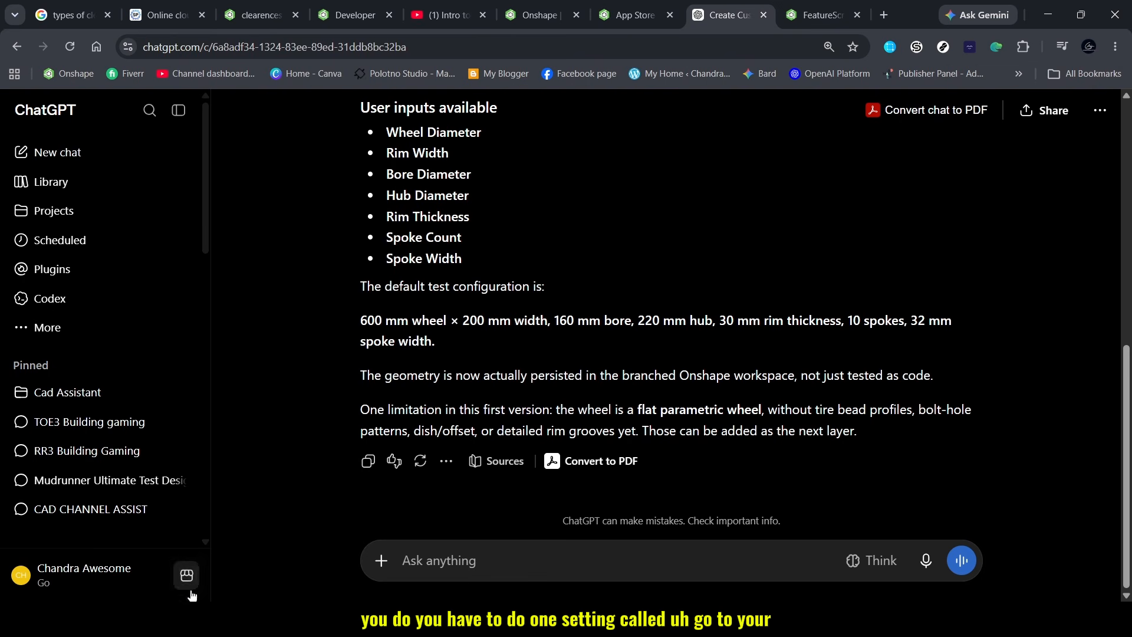
pyautogui.click(101, 577)
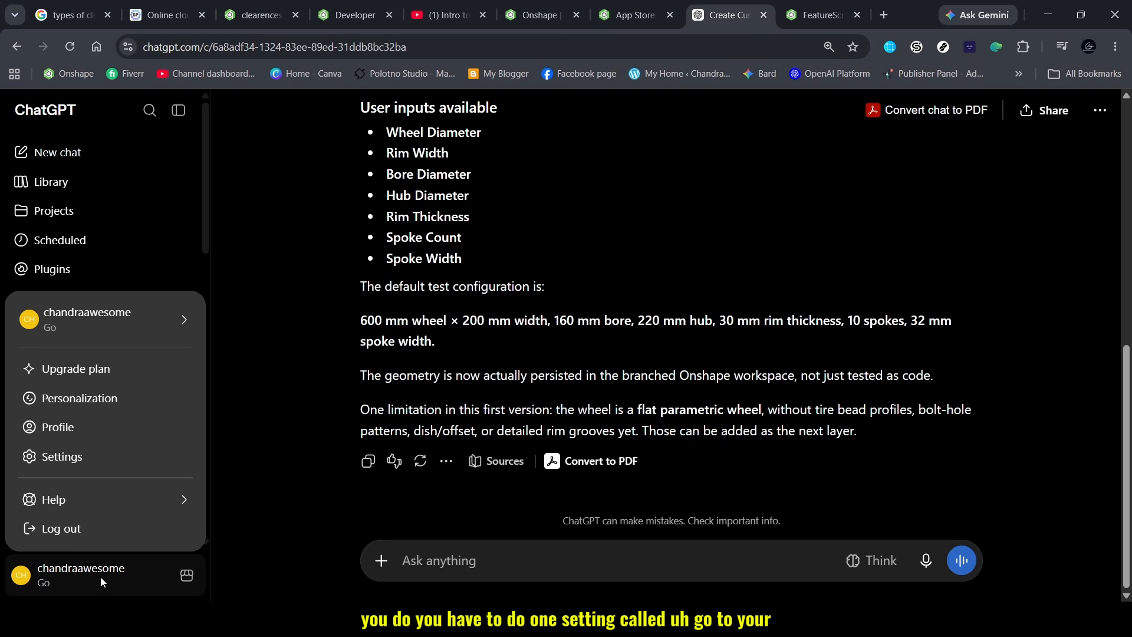
pyautogui.click(85, 457)
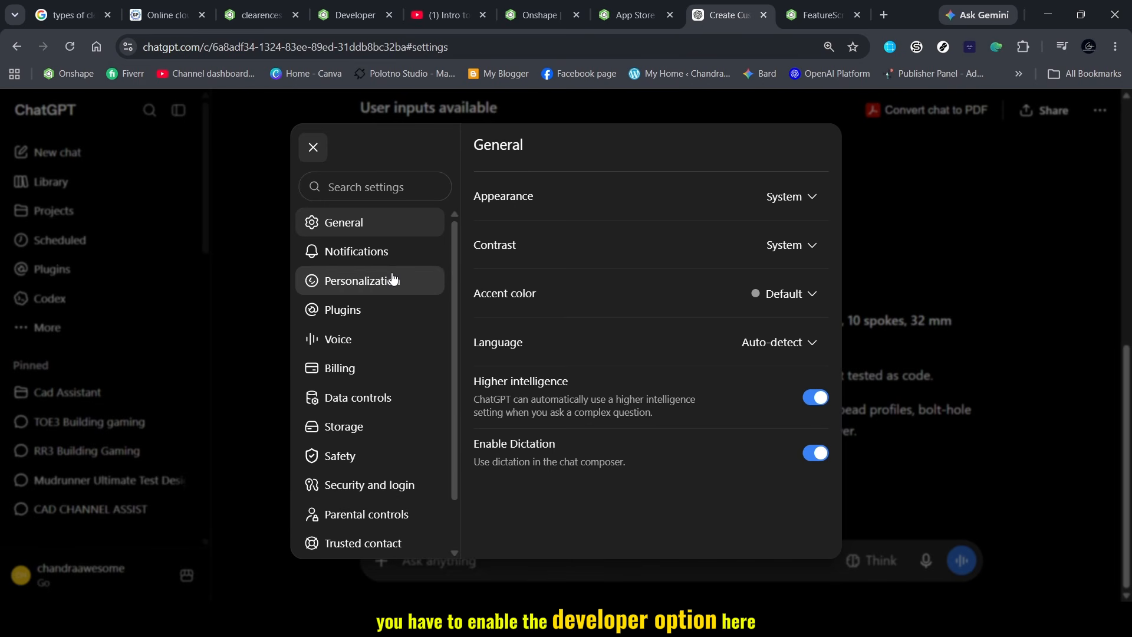
pyautogui.scroll(-1, 392, 279)
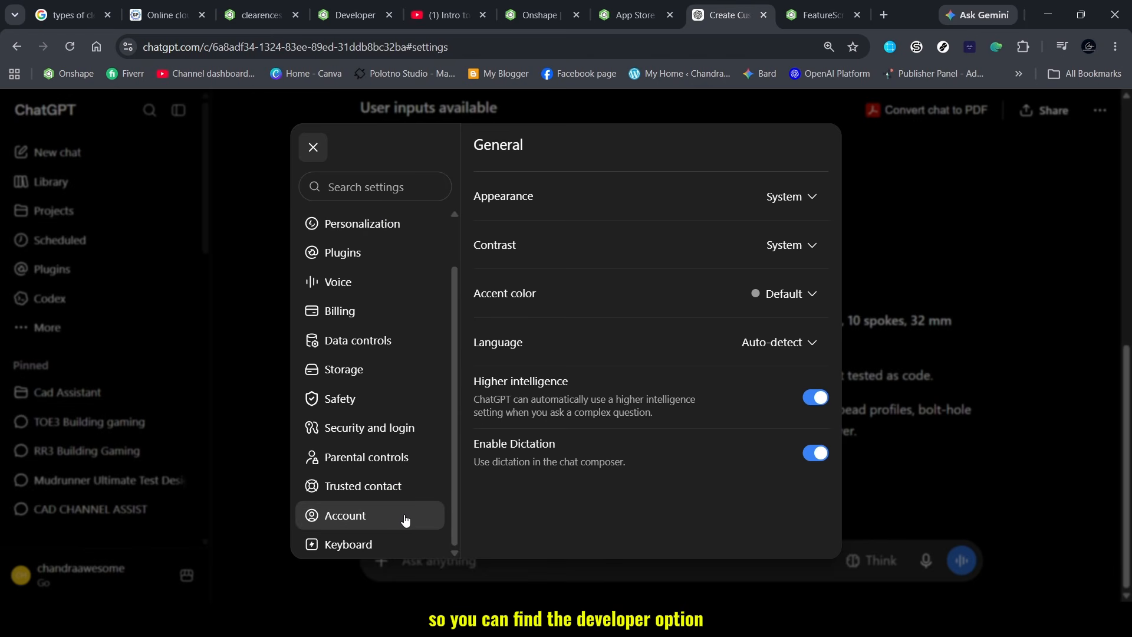
# - Search the ChatGPT settings for "developer" and clear the search
pyautogui.click(380, 187)
pyautogui.write('de')
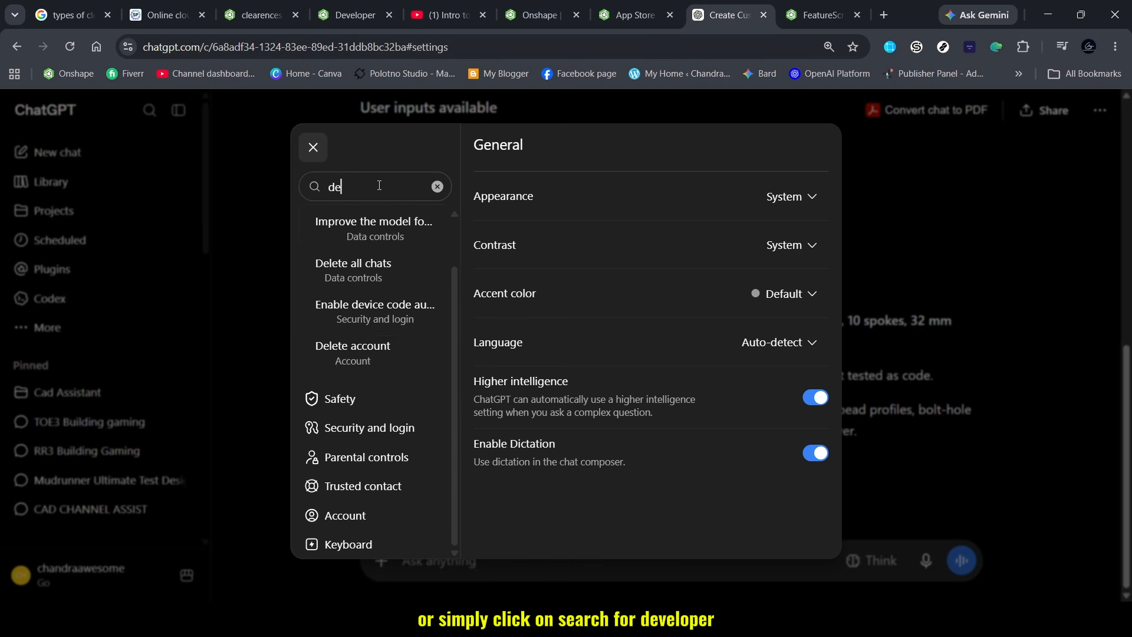
pyautogui.write('ve')
pyautogui.press('BackSpace')
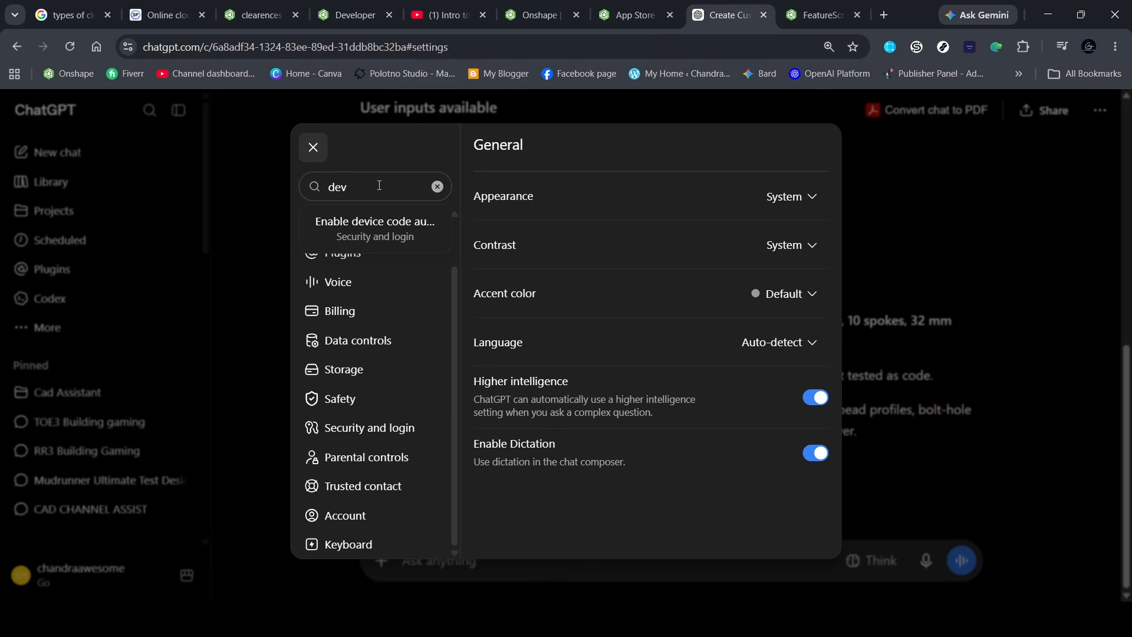
pyautogui.write('elpoer')
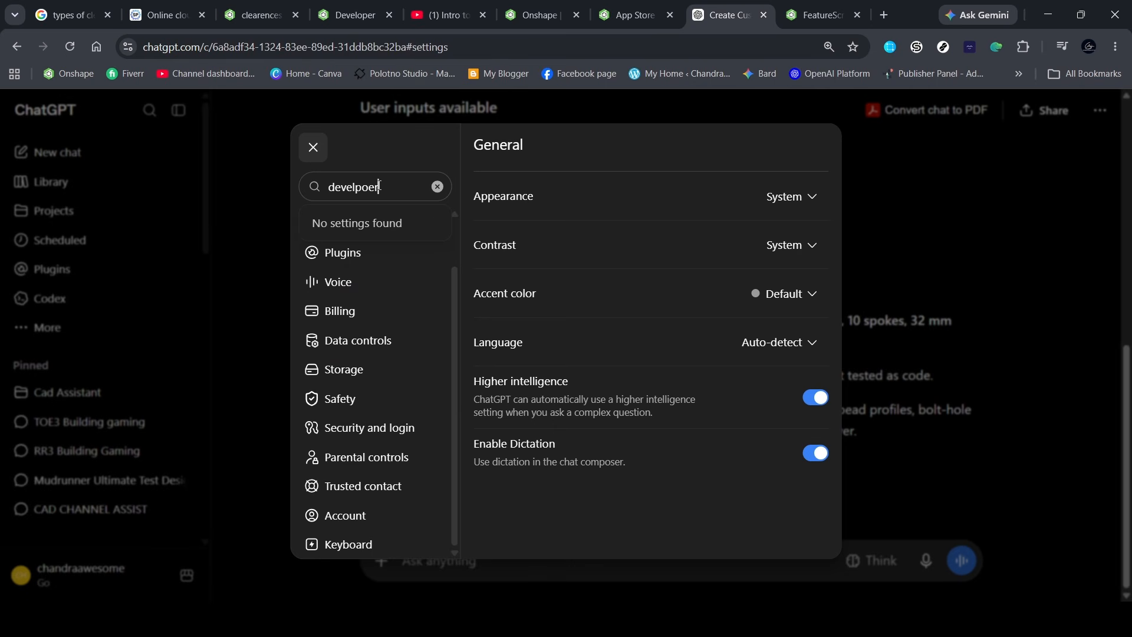
pyautogui.press('BackSpace')
pyautogui.press('BackSpace')
pyautogui.press('BackSpace')
pyautogui.press('BackSpace')
pyautogui.write('oper')
pyautogui.press('BackSpace')
pyautogui.press('BackSpace')
pyautogui.press('BackSpace')
pyautogui.press('BackSpace')
pyautogui.press('BackSpace')
pyautogui.press('BackSpace')
pyautogui.press('BackSpace')
pyautogui.press('BackSpace')
pyautogui.press('BackSpace')
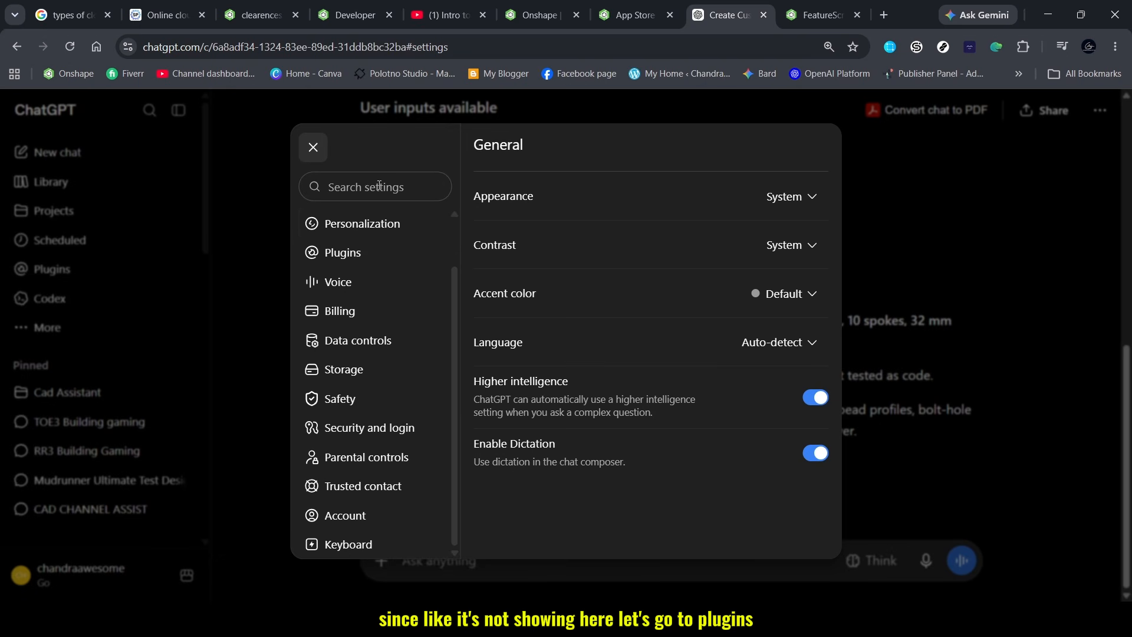
# - Open the Developer mode settings from the ChatGPT plugin settings
pyautogui.click(356, 252)
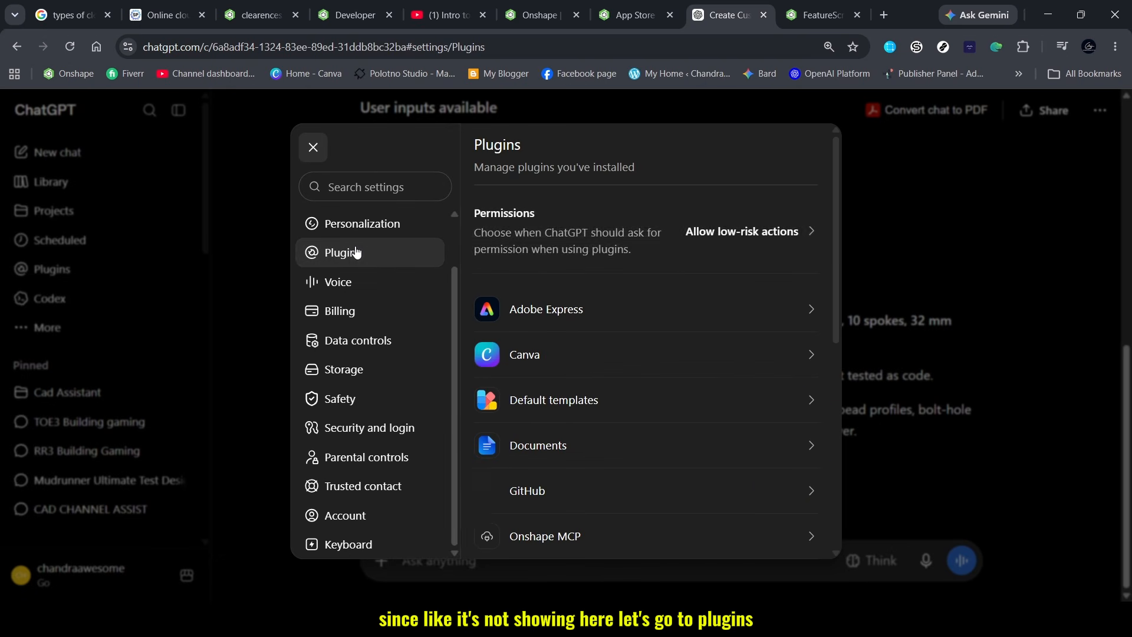
pyautogui.scroll(-5, 697, 256)
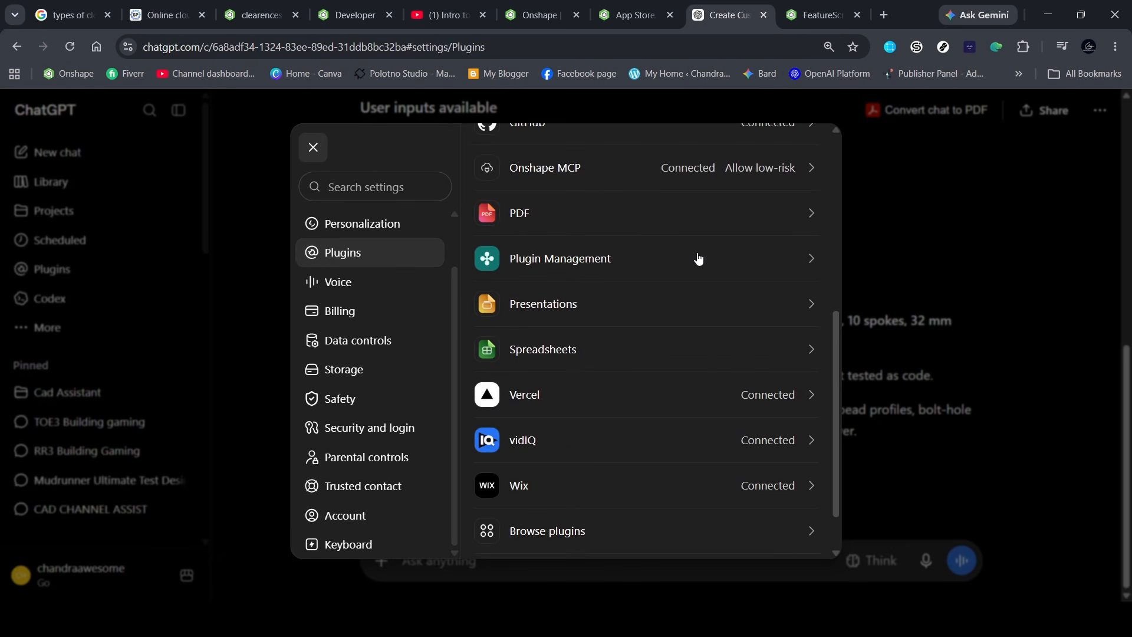
pyautogui.scroll(-1, 698, 260)
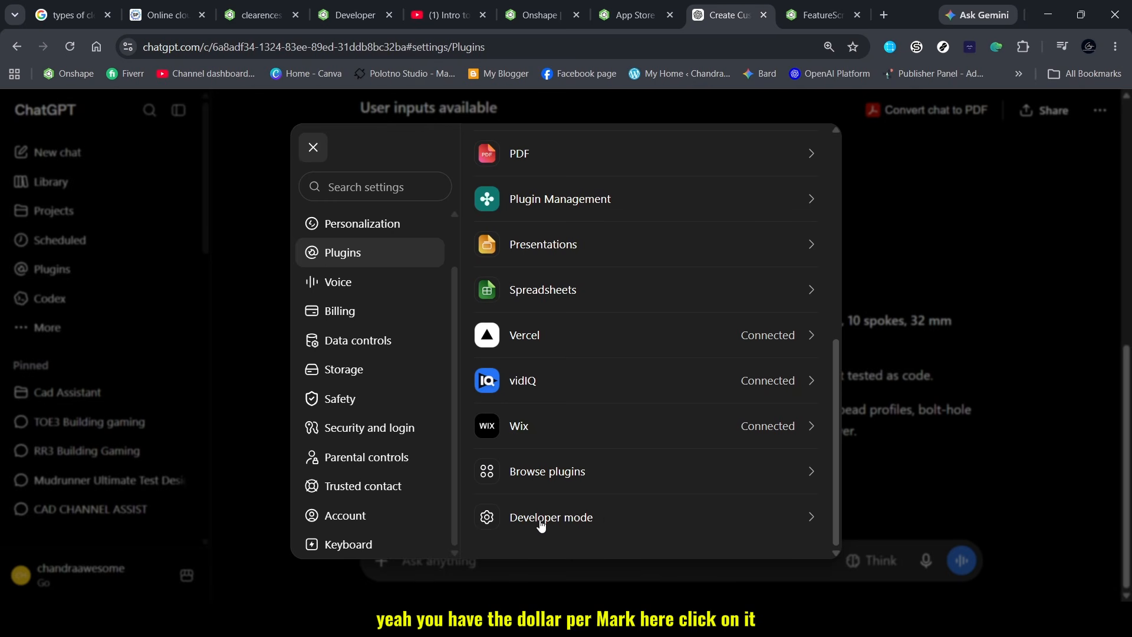
pyautogui.click(810, 522)
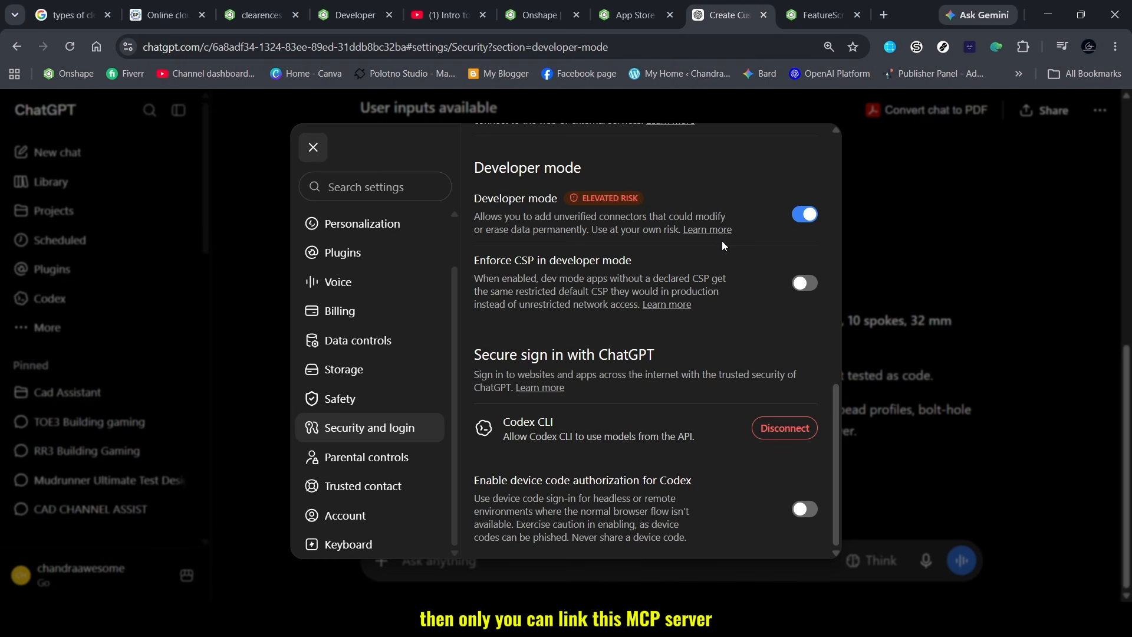
pyautogui.click(635, 14)
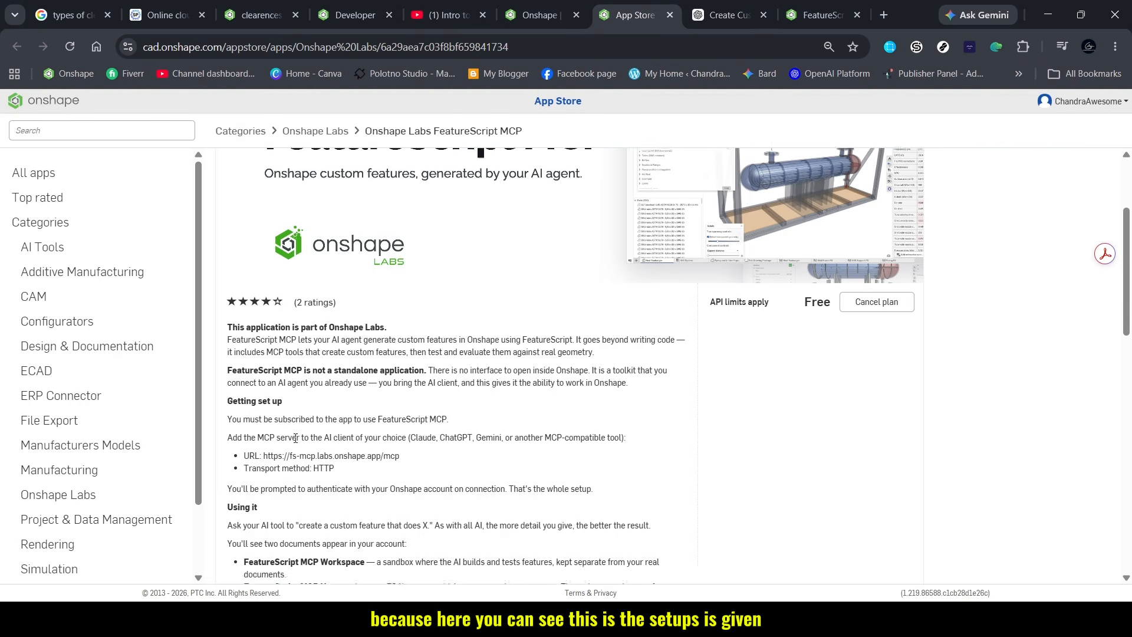
pyautogui.scroll(-2, 296, 438)
pyautogui.moveTo(226, 282); pyautogui.dragTo(670, 349)
pyautogui.click(670, 349)
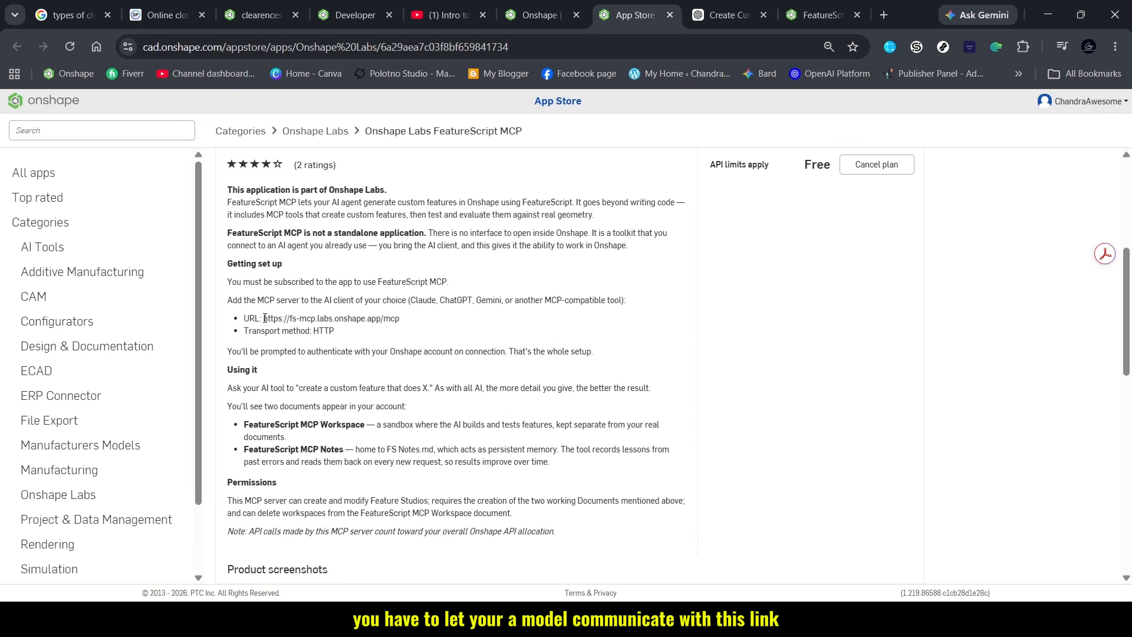
pyautogui.moveTo(264, 318)
pyautogui.mouseDown()
pyautogui.moveTo(403, 319)
pyautogui.moveTo(244, 319)
pyautogui.mouseUp()
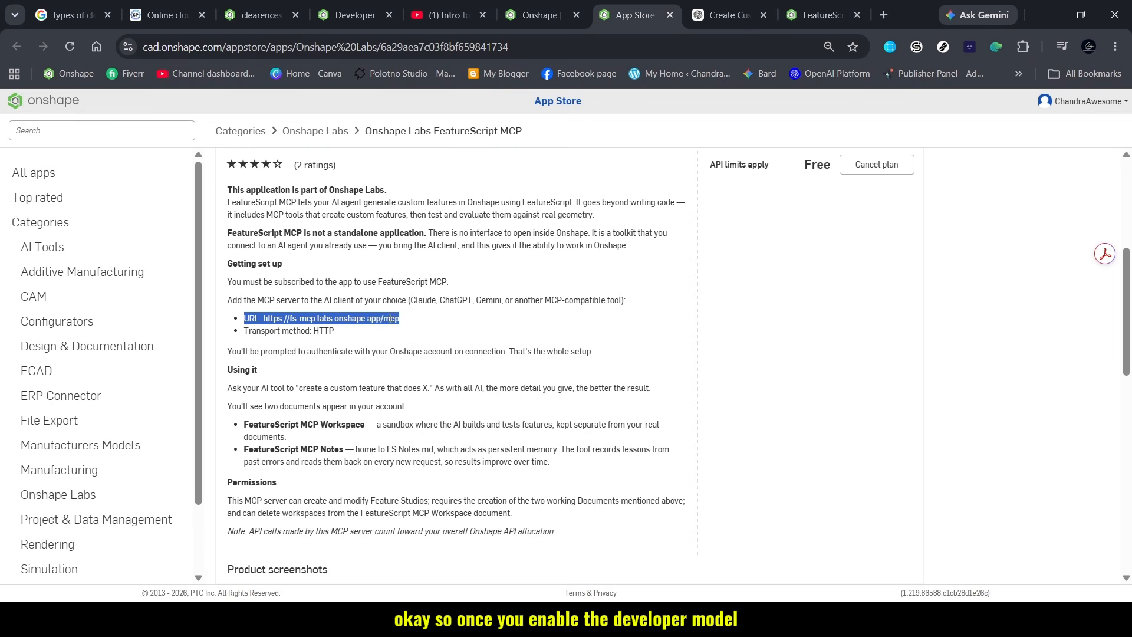
# - Switch to ChatGPT, leave its settings, and start a new custom plugin named "Onshape MCP"
pyautogui.click(738, 4)
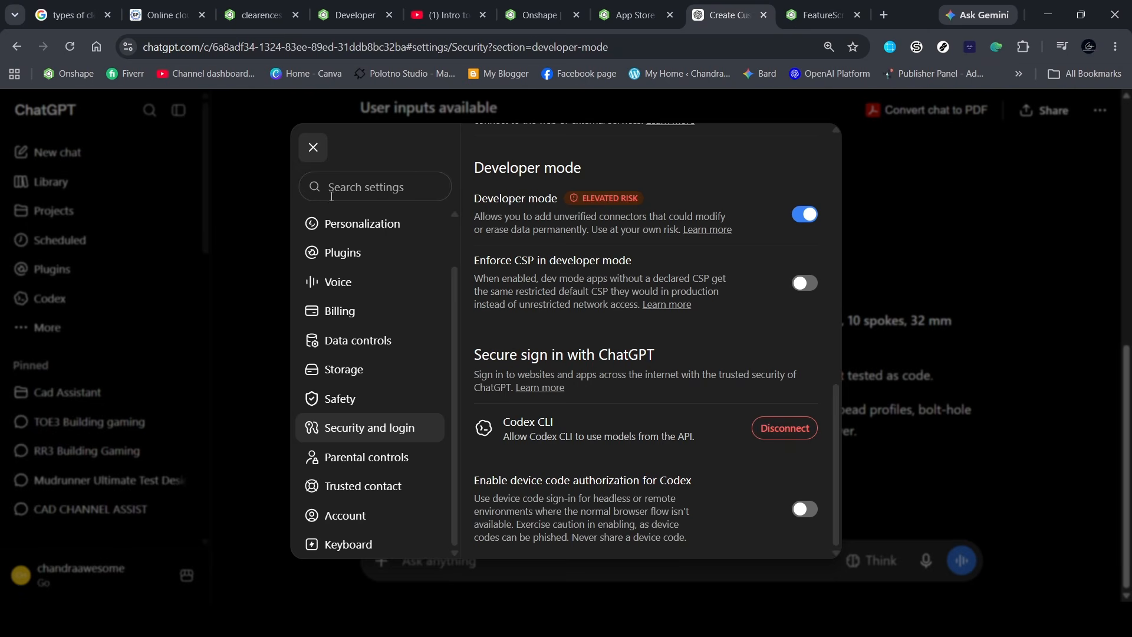
pyautogui.click(321, 146)
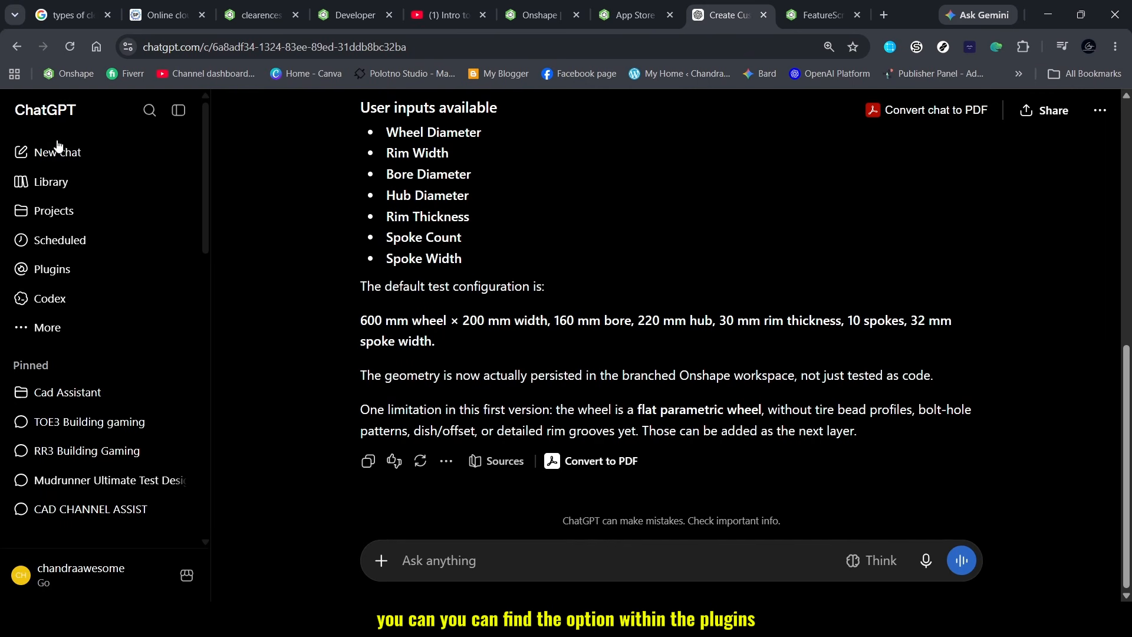
pyautogui.click(43, 275)
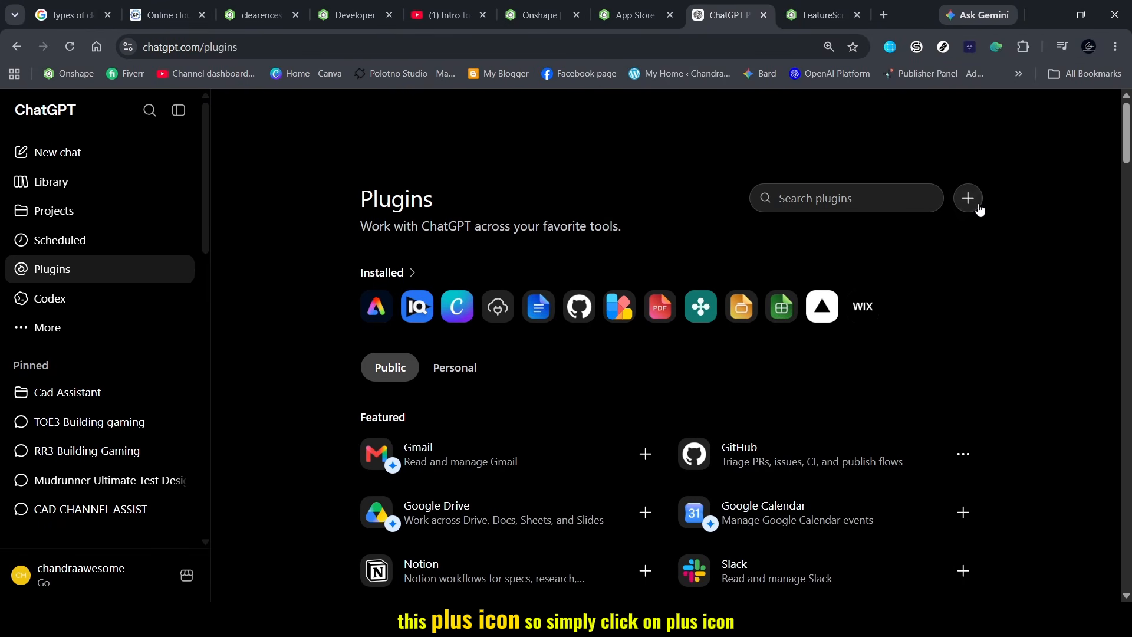
pyautogui.click(978, 203)
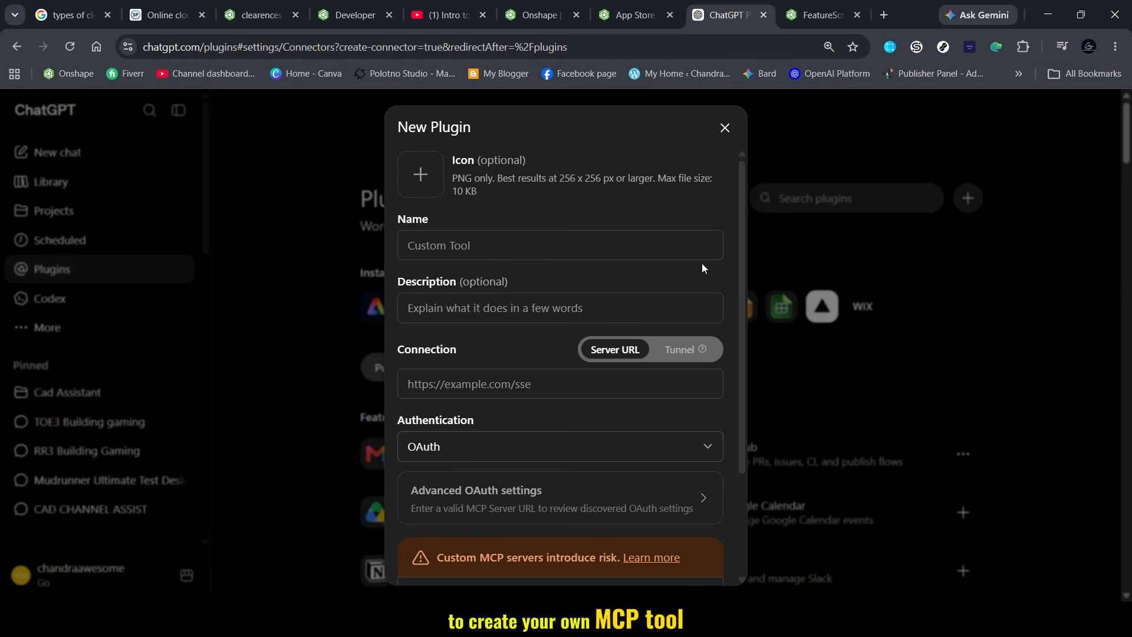
pyautogui.click(521, 248)
pyautogui.write('Onsh')
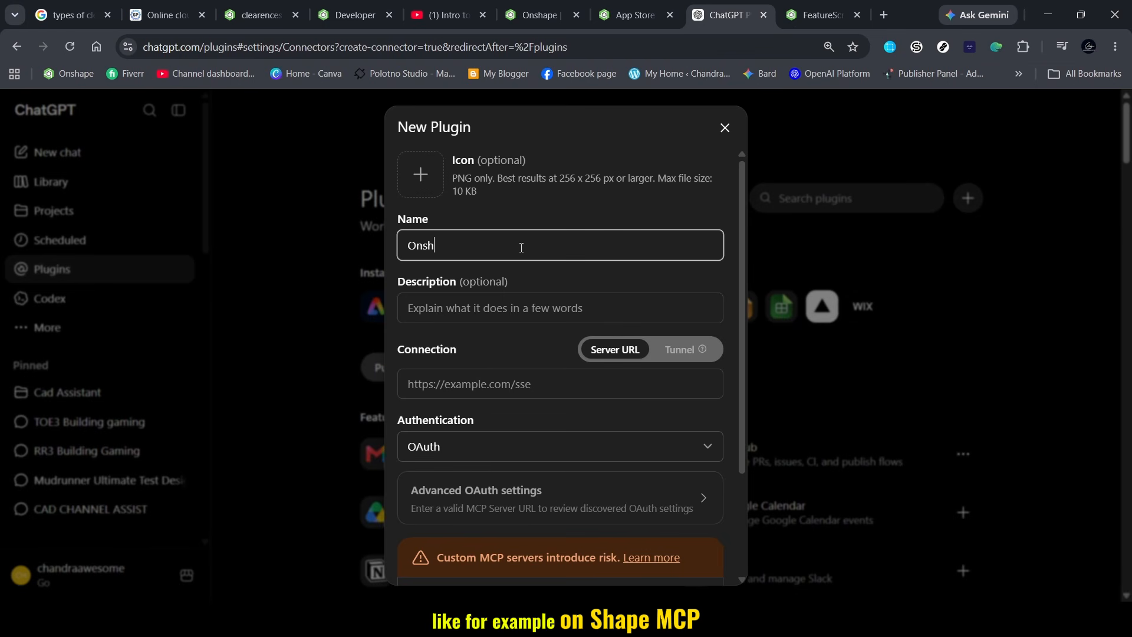
pyautogui.write('ape MCP')
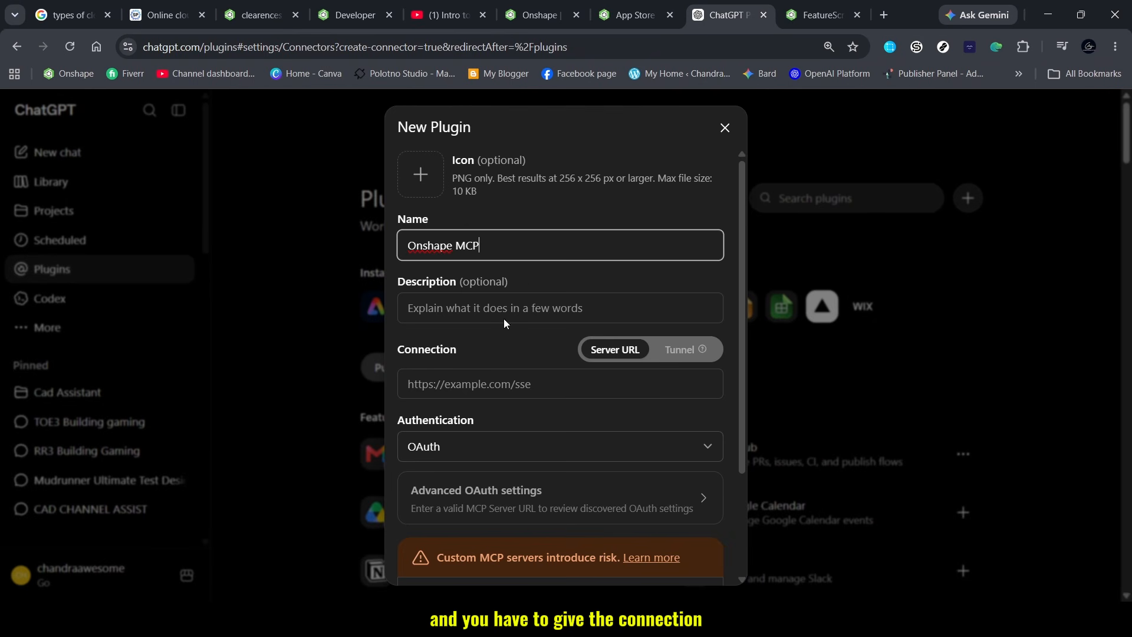
pyautogui.click(472, 386)
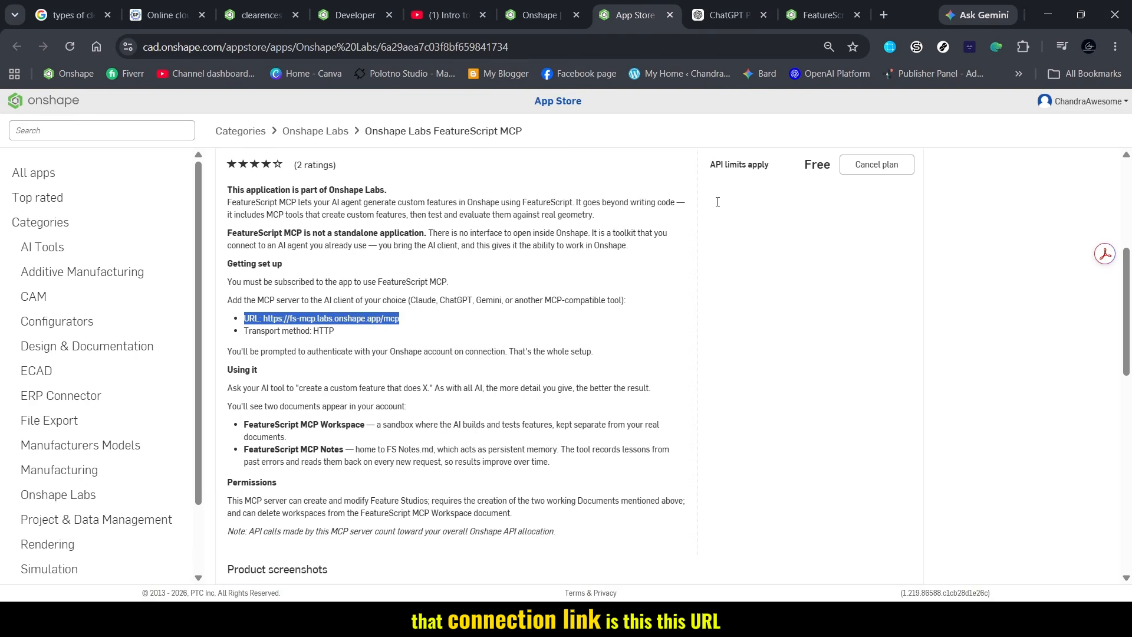
pyautogui.click(635, 15)
pyautogui.click(270, 317)
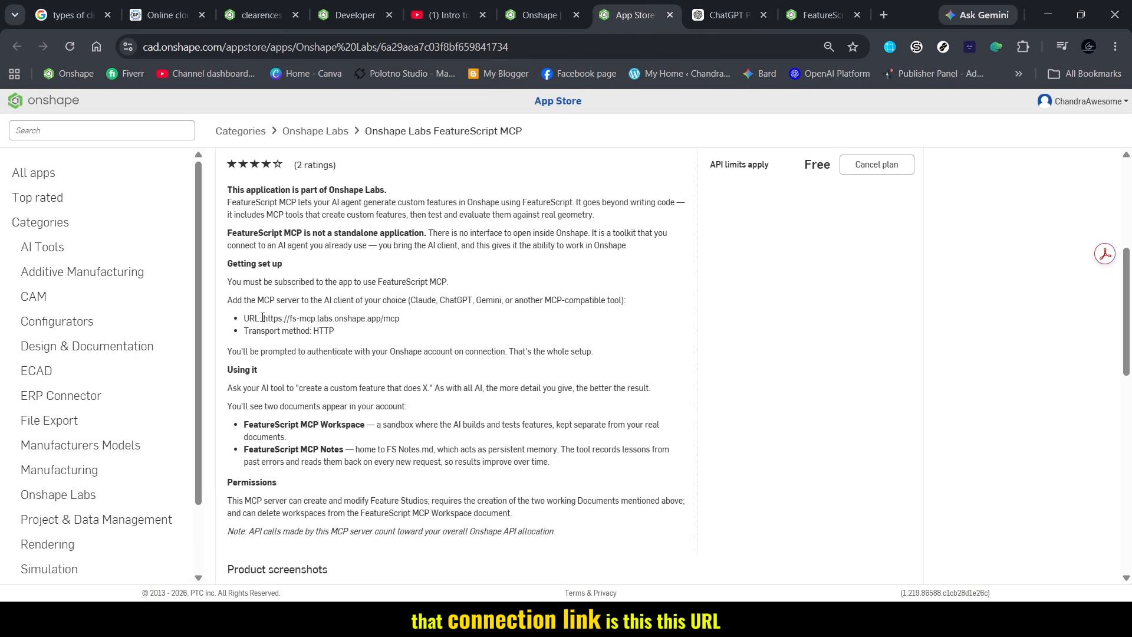
pyautogui.moveTo(262, 319); pyautogui.dragTo(419, 328)
pyautogui.click(417, 326)
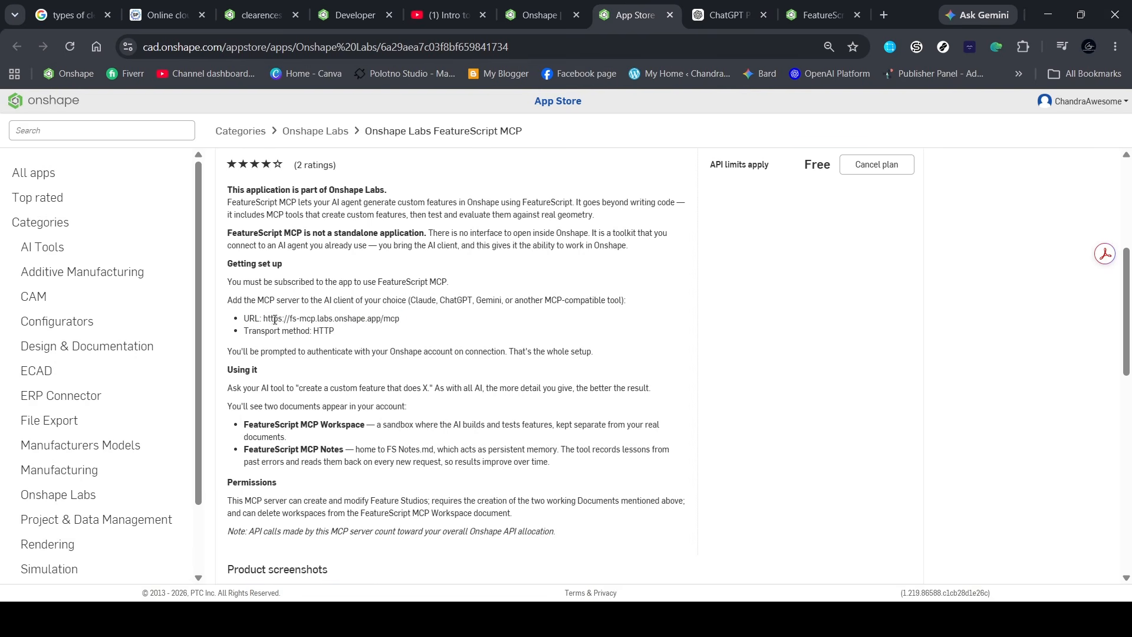
pyautogui.moveTo(263, 318); pyautogui.dragTo(413, 326)
pyautogui.hotkey('ctrl', 'c')
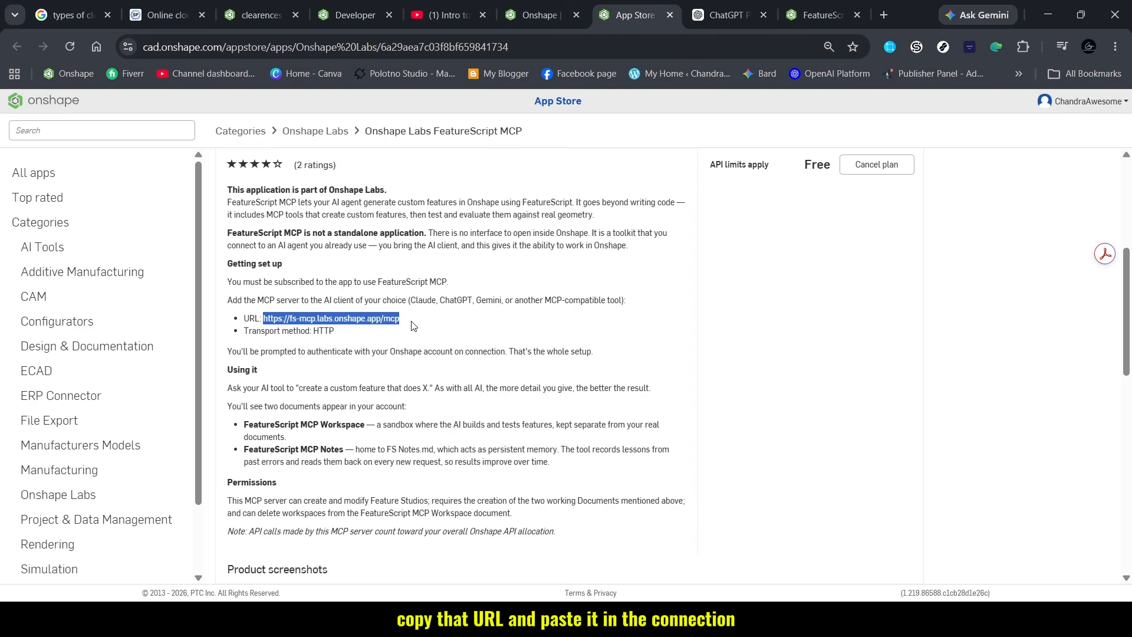
pyautogui.hotkey('ctrl', 'Tab')
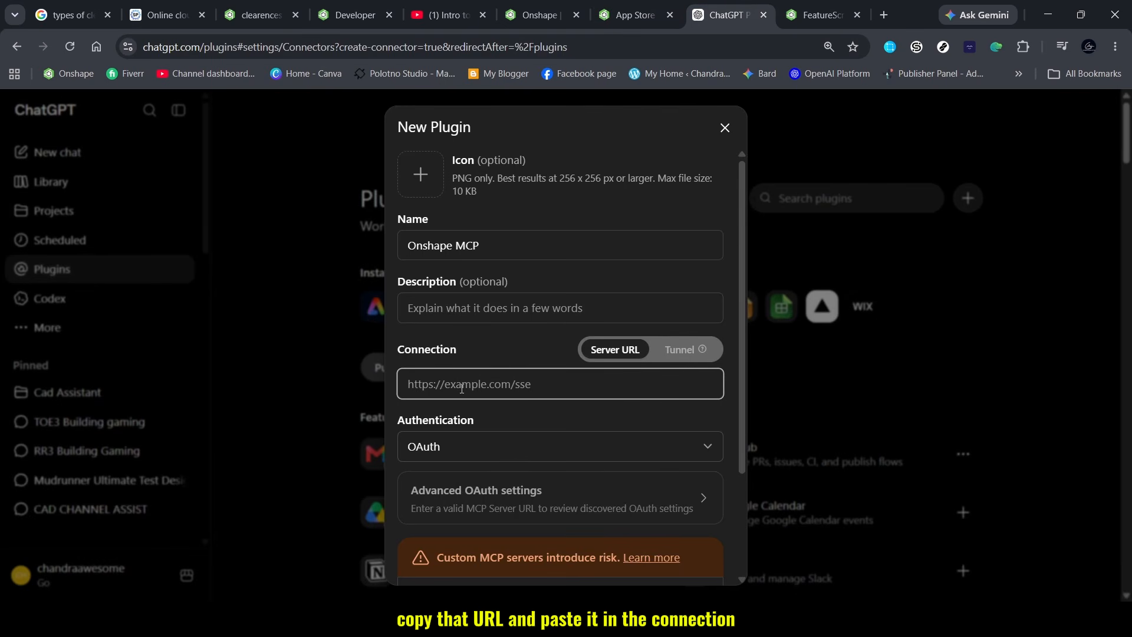
pyautogui.click(462, 388)
pyautogui.hotkey('ctrl', 'v')
pyautogui.click(510, 409)
pyautogui.scroll(-1, 596, 533)
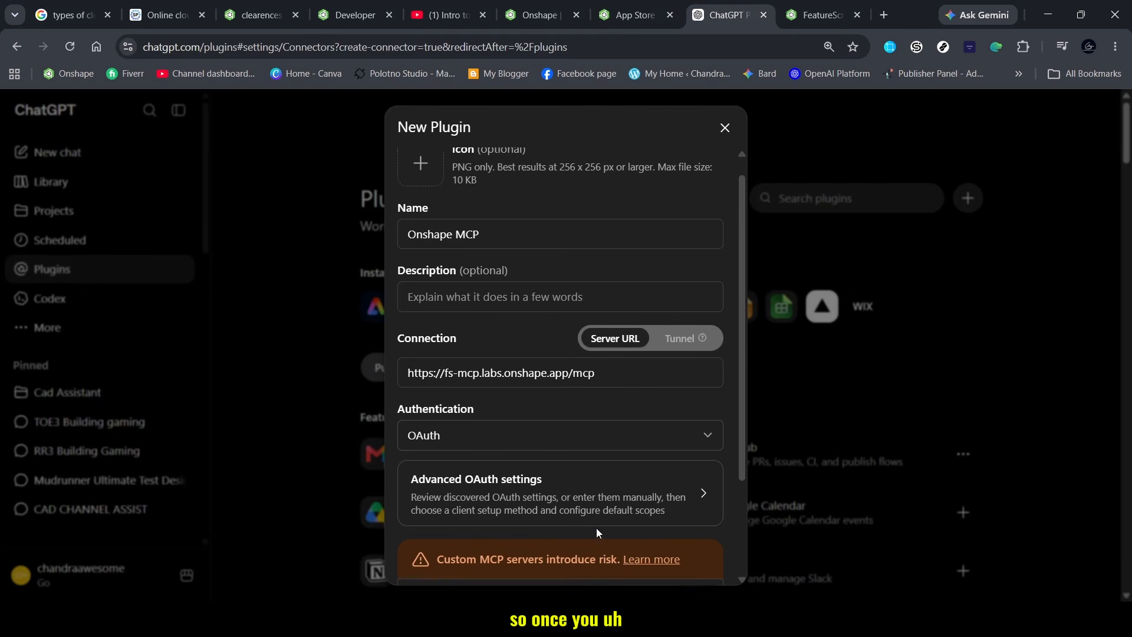
# - Accept the custom MCP server risk, try to create the plugin with OAuth authentication, and close the form
pyautogui.scroll(-2, 596, 529)
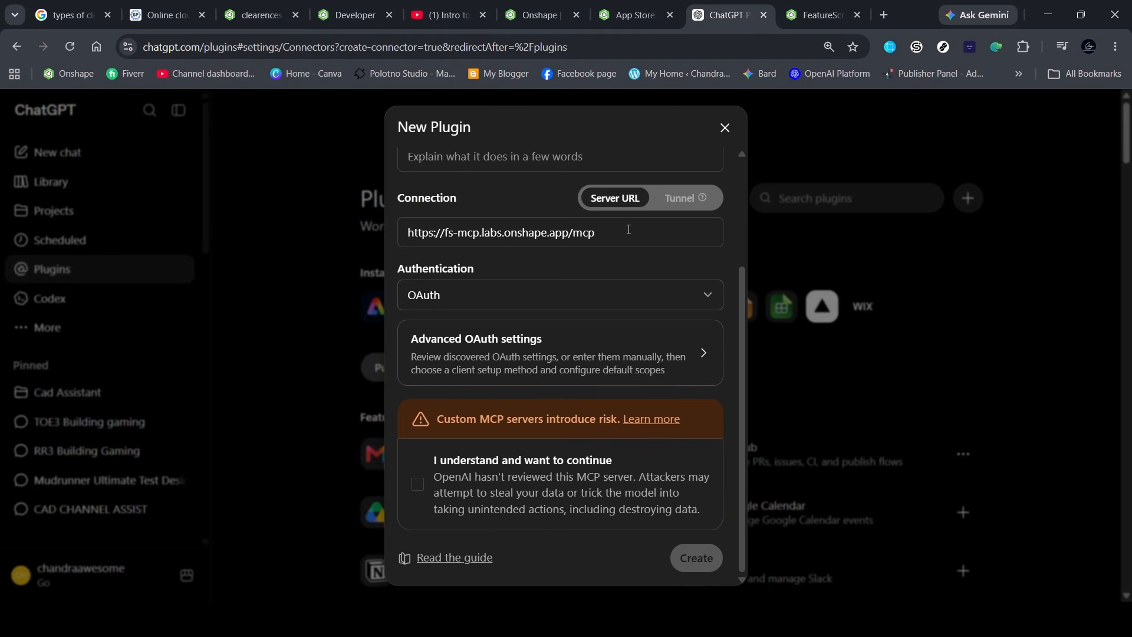
pyautogui.click(418, 487)
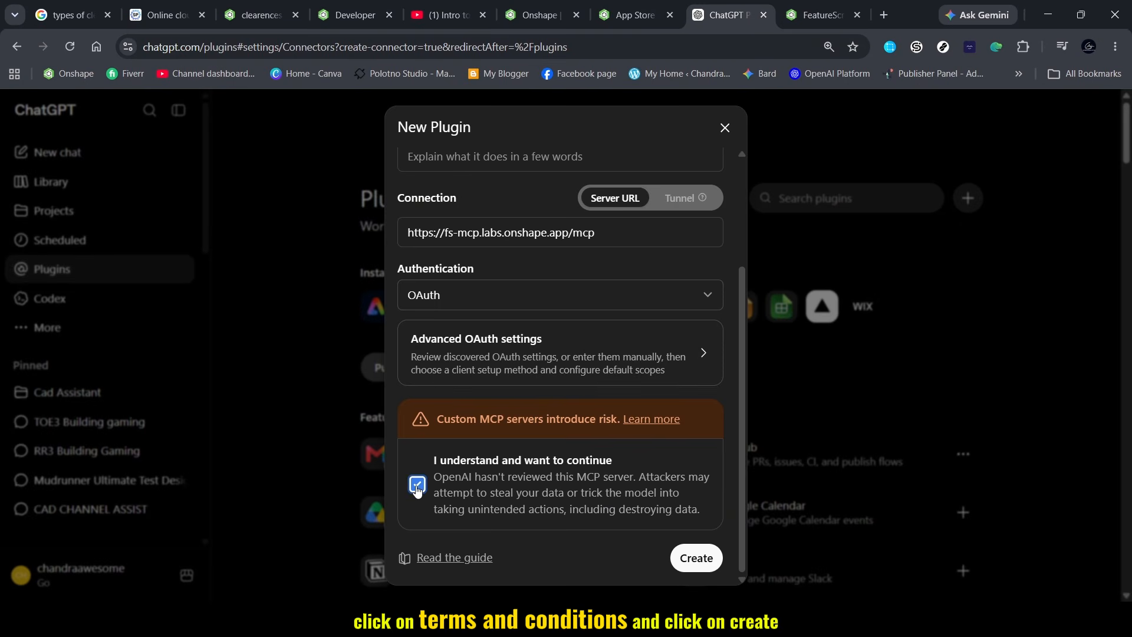
pyautogui.click(710, 561)
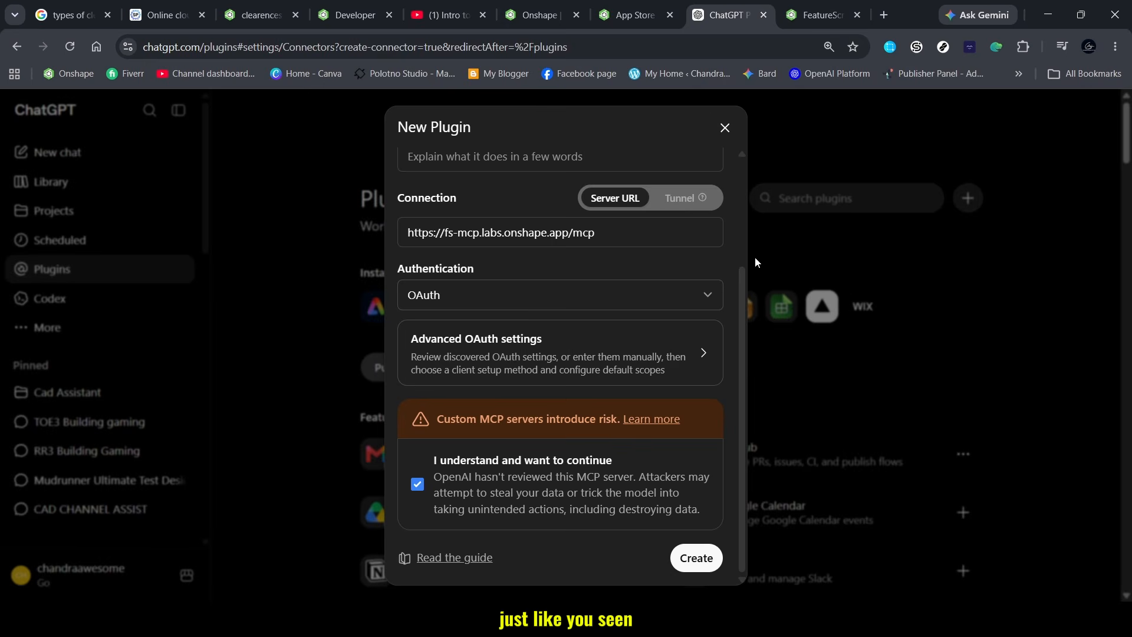
pyautogui.click(737, 129)
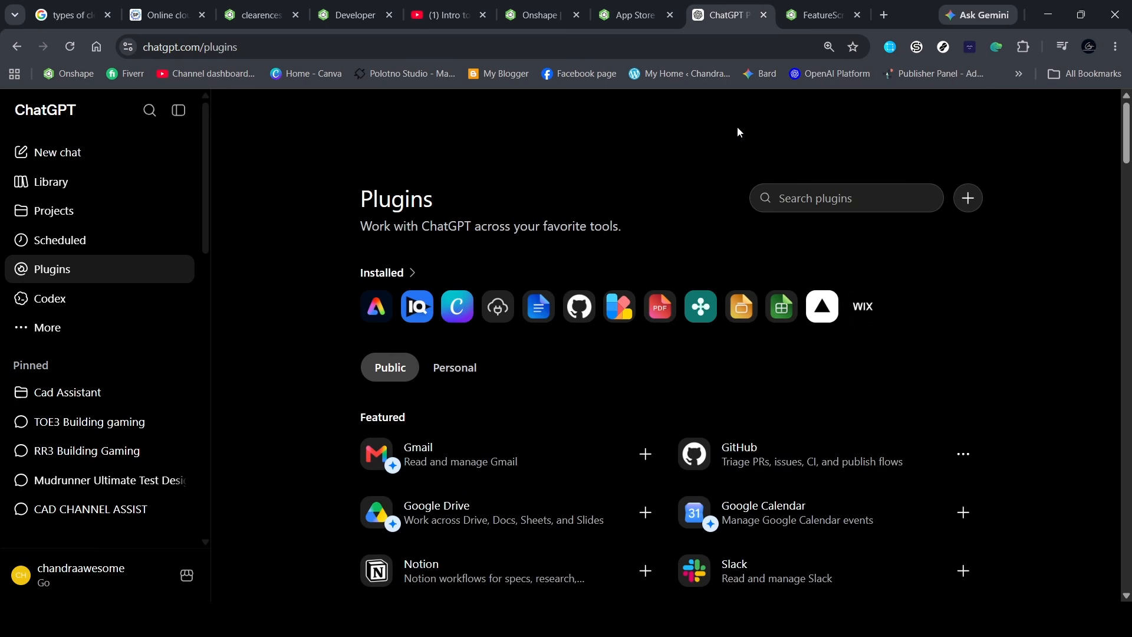
# - Search the plugins for "onshape" and review the Onshape MCP plugin's management settings and its available actions
pyautogui.click(858, 201)
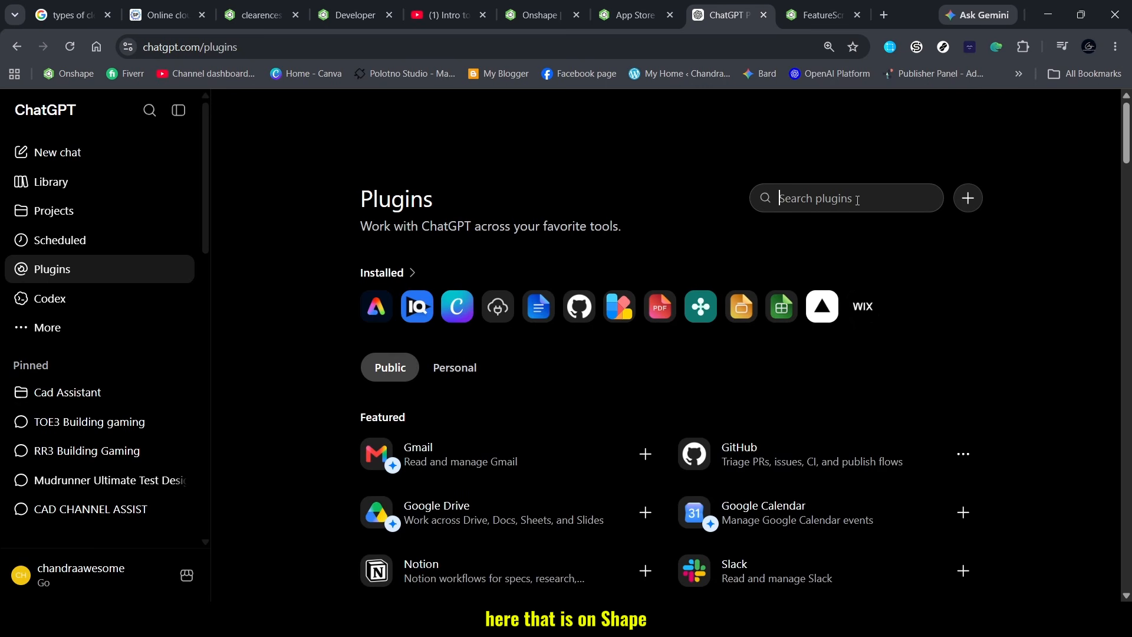
pyautogui.write('onshape')
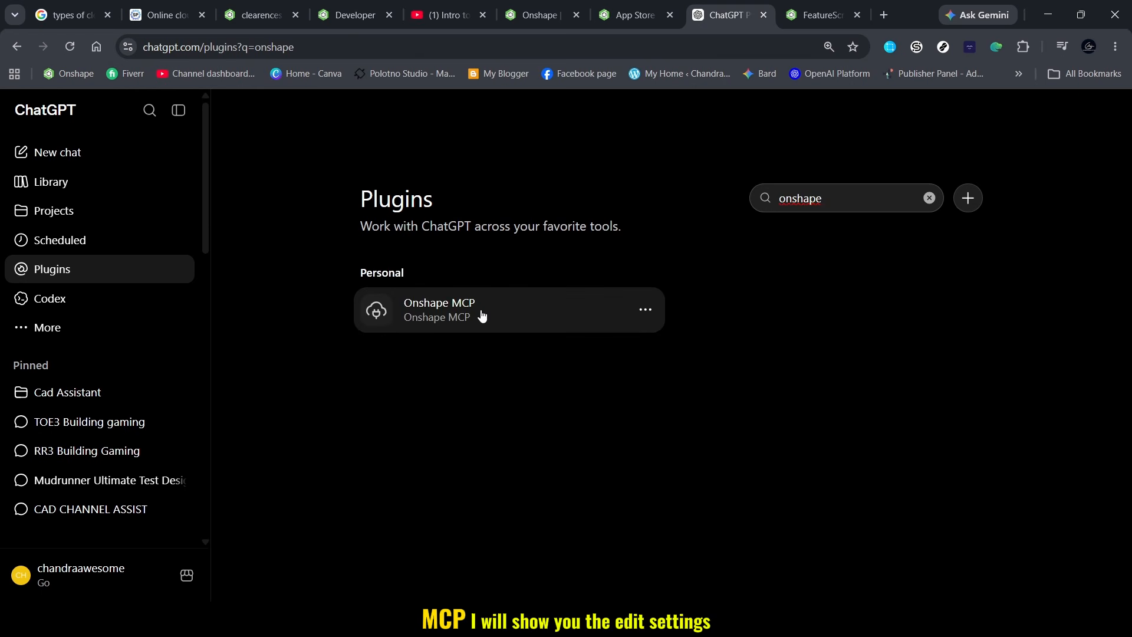
pyautogui.click(646, 310)
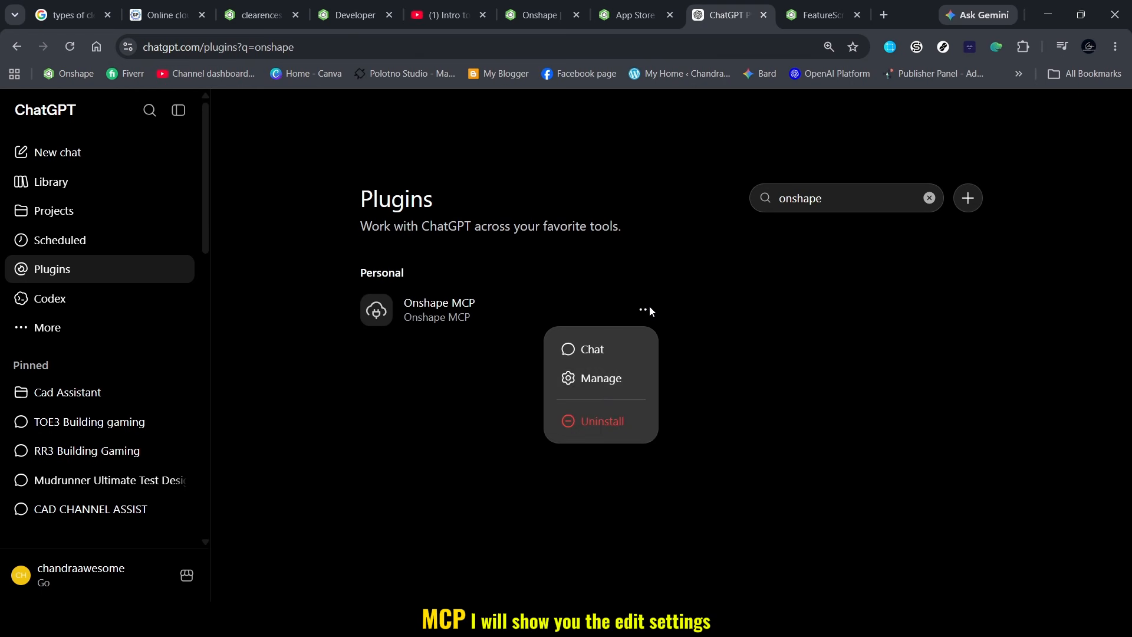
pyautogui.click(611, 379)
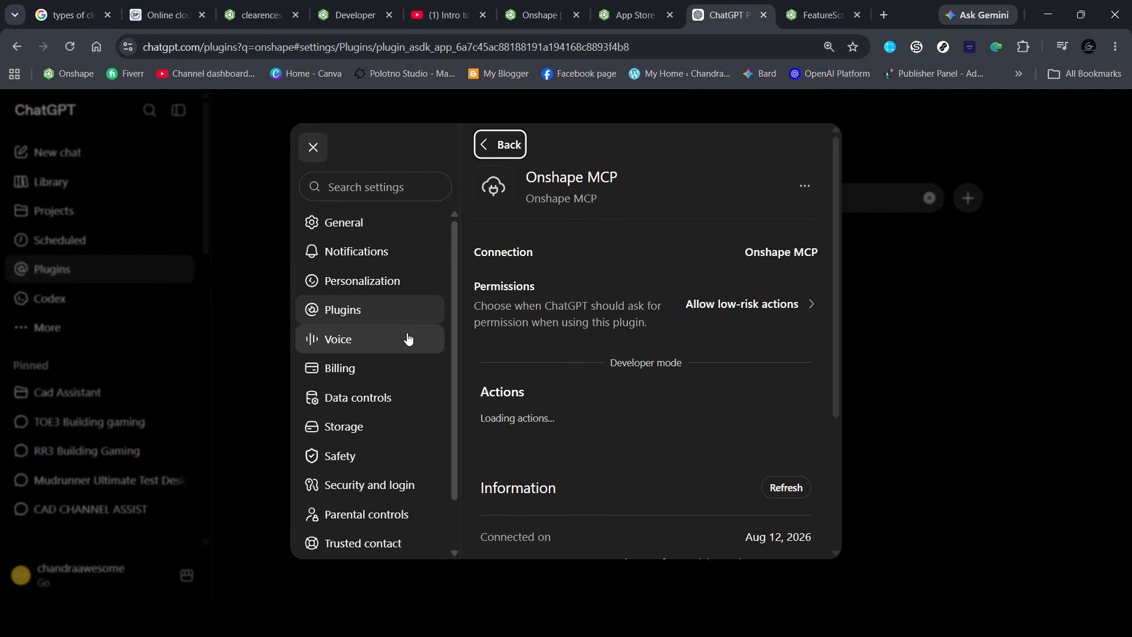
pyautogui.scroll(-1, 827, 337)
pyautogui.scroll(1, 676, 253)
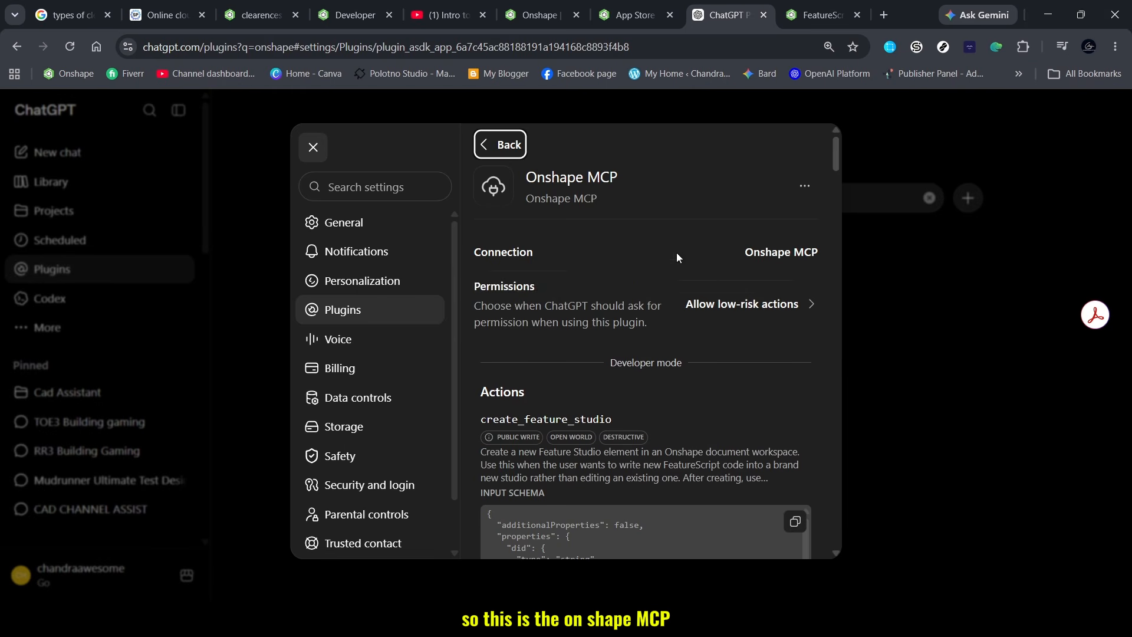
pyautogui.scroll(-2, 740, 319)
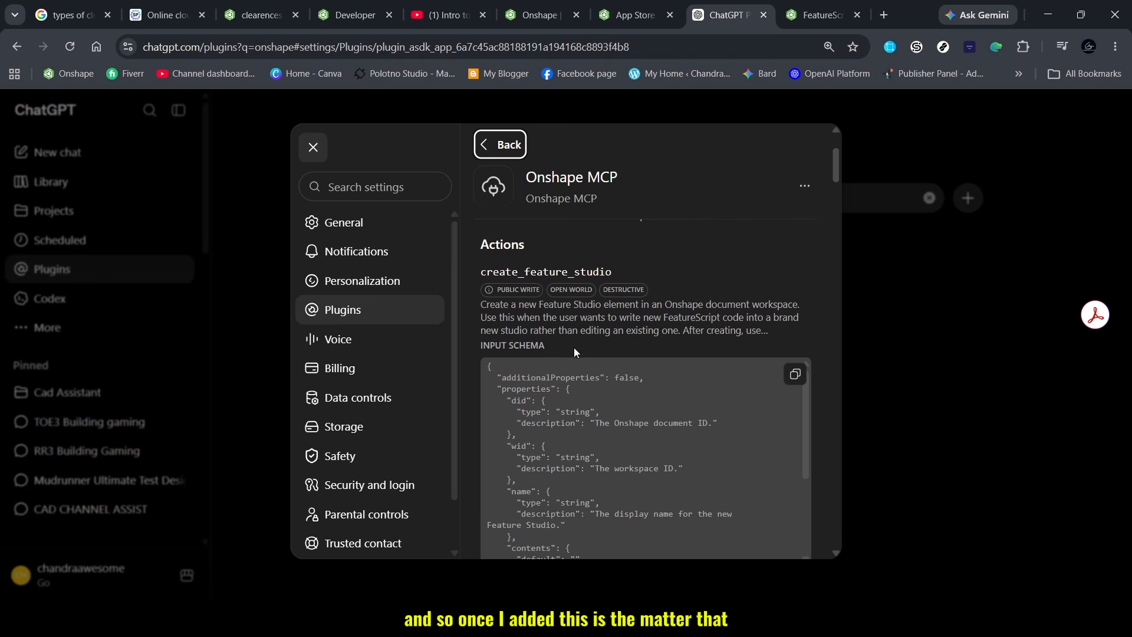
pyautogui.scroll(-10, 589, 412)
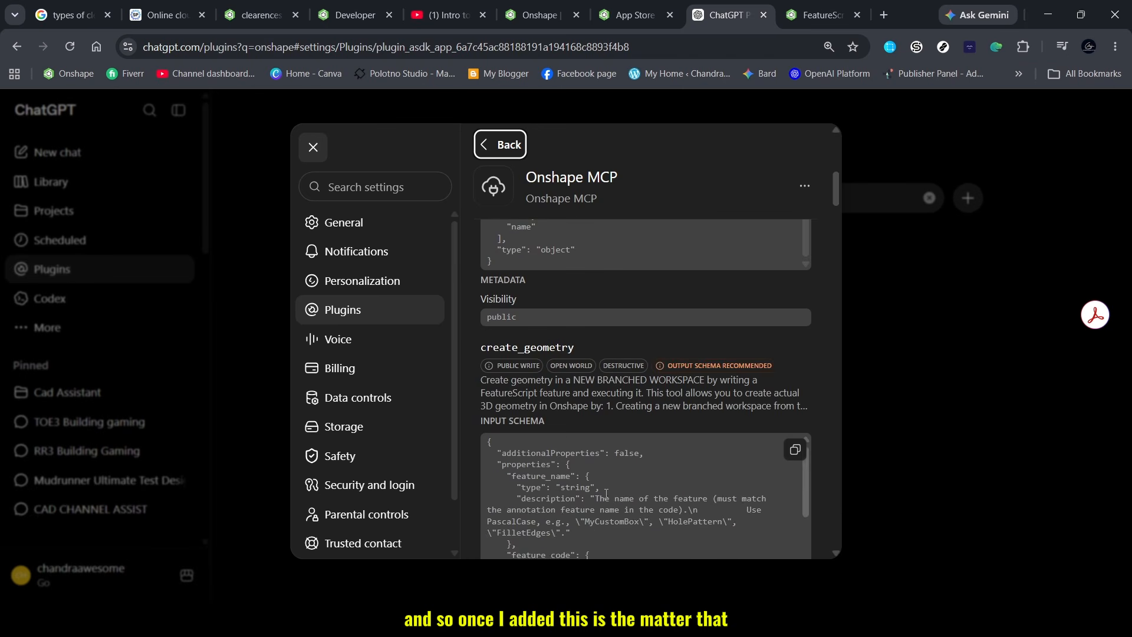
pyautogui.scroll(-5, 610, 469)
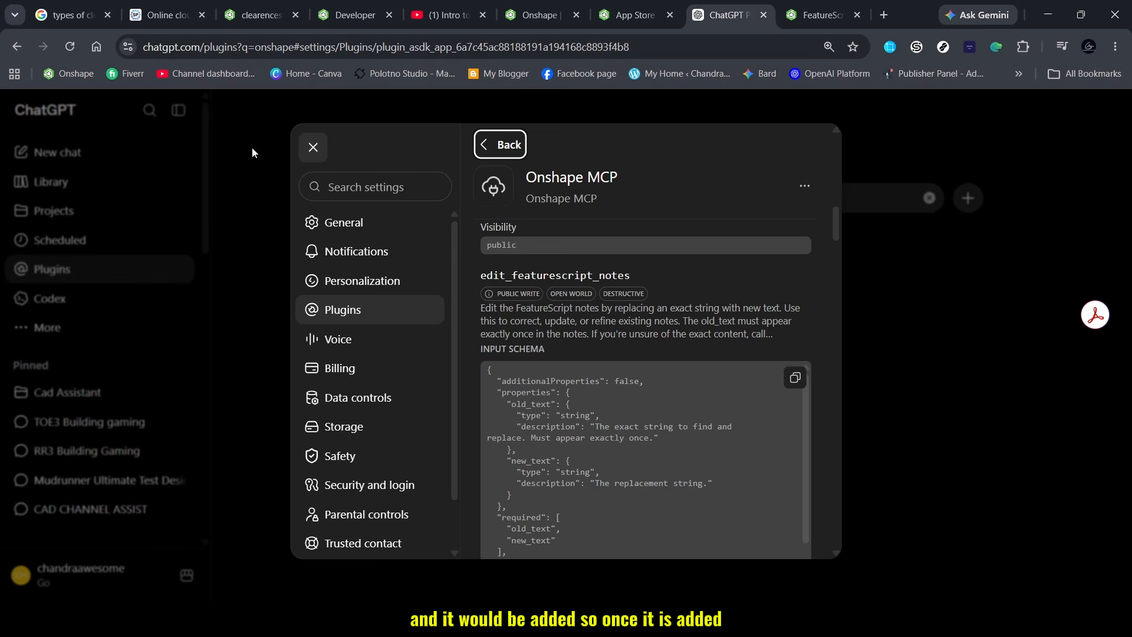
pyautogui.click(318, 146)
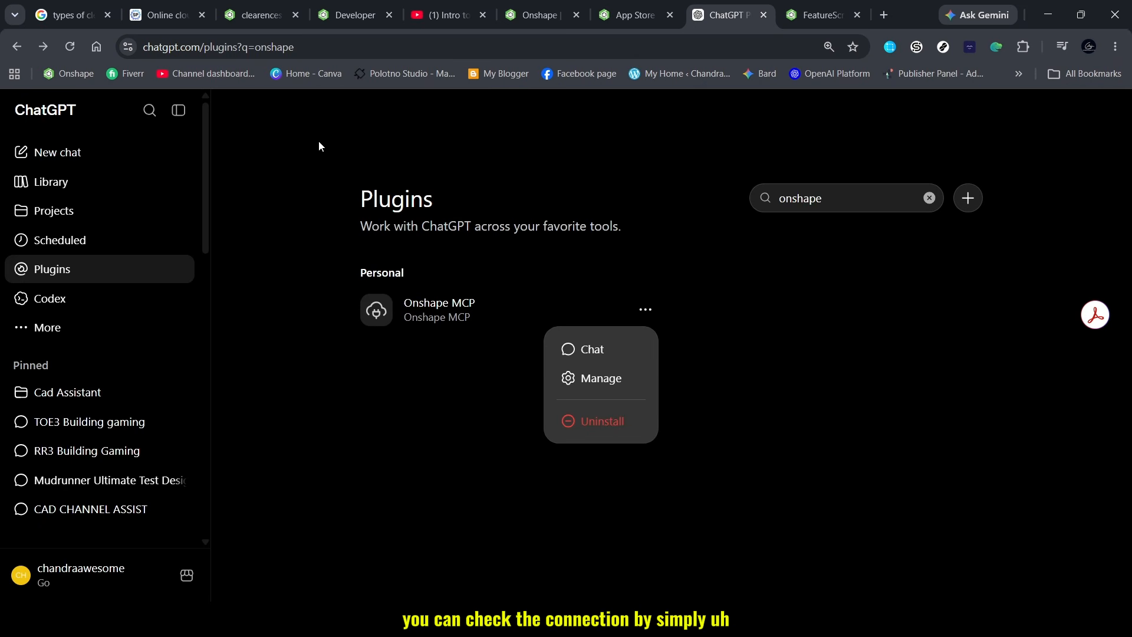
# - Start a new chat and mention the Onshape MCP plugin in the prompt
pyautogui.click(80, 158)
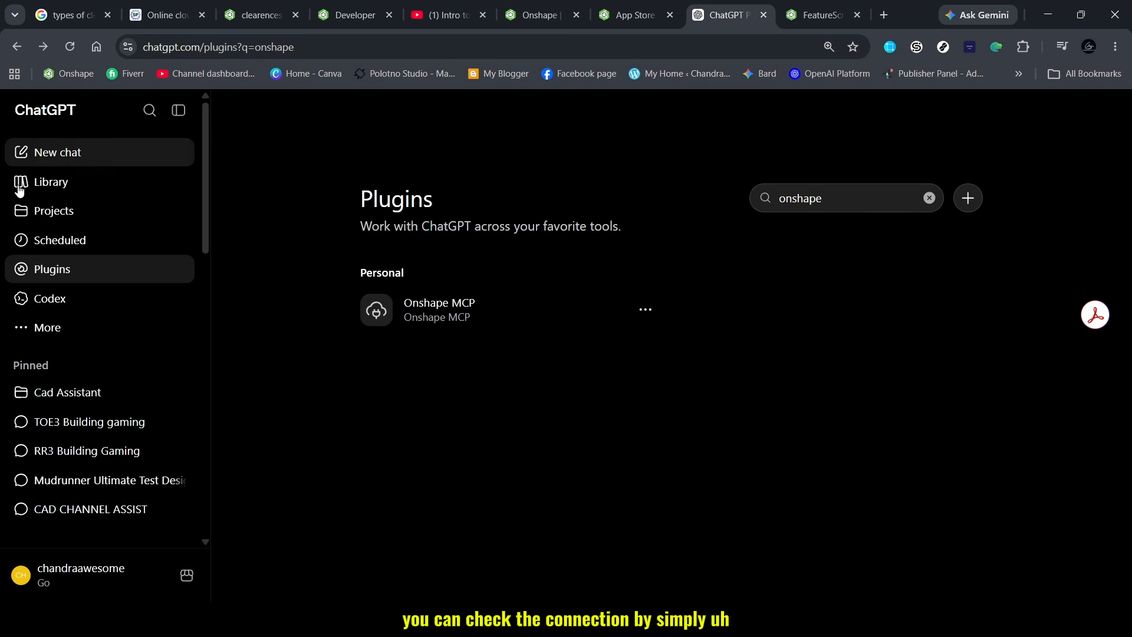
pyautogui.click(79, 158)
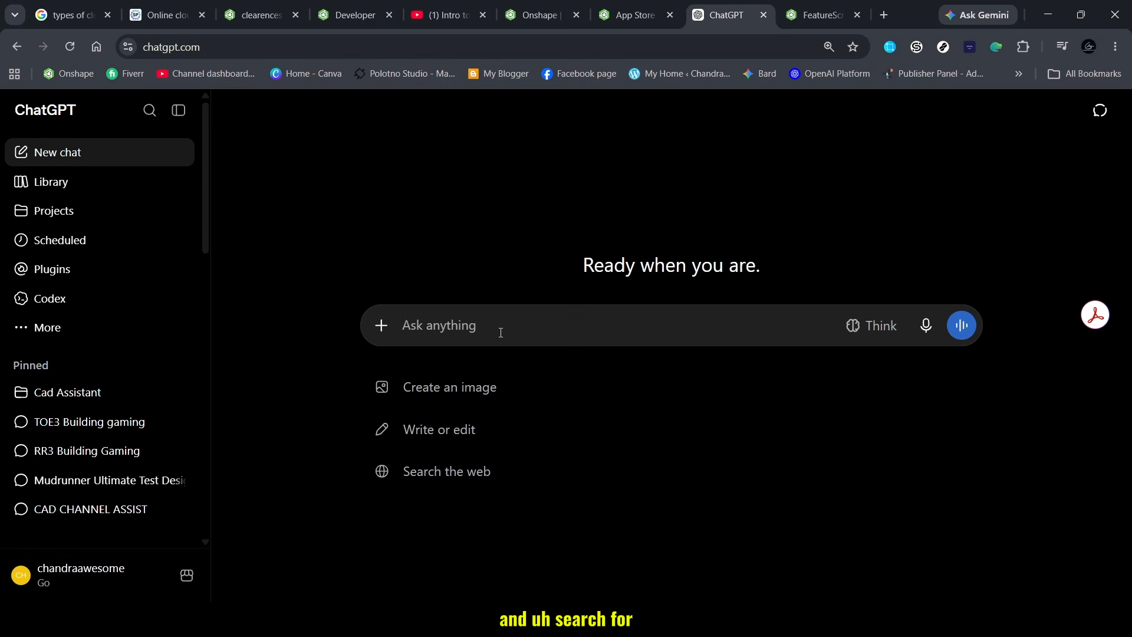
pyautogui.write('@onsh')
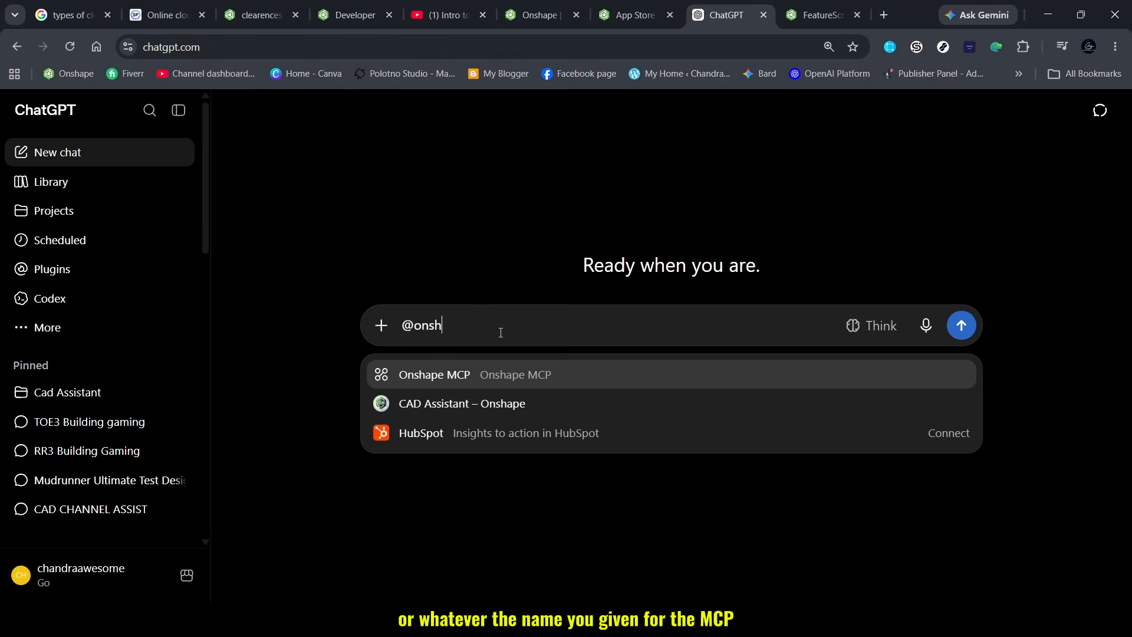
pyautogui.press('Return')
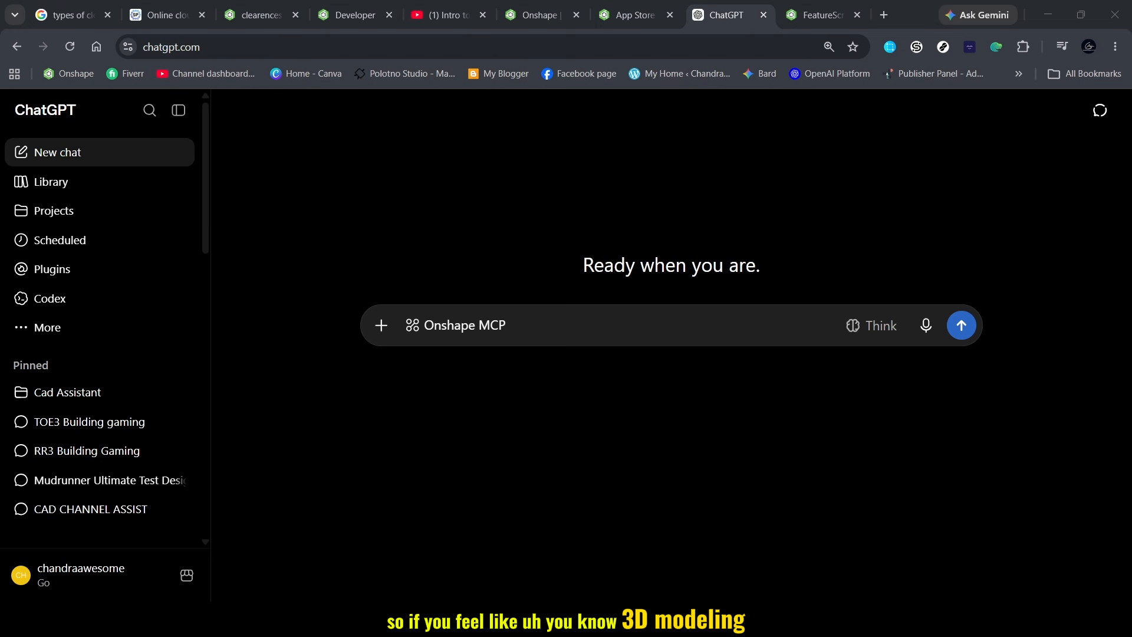
# - Switch to the clearences document in Onshape and open the ApplyClearanceTest 1 feature for editing to view its options
pyautogui.click(271, 5)
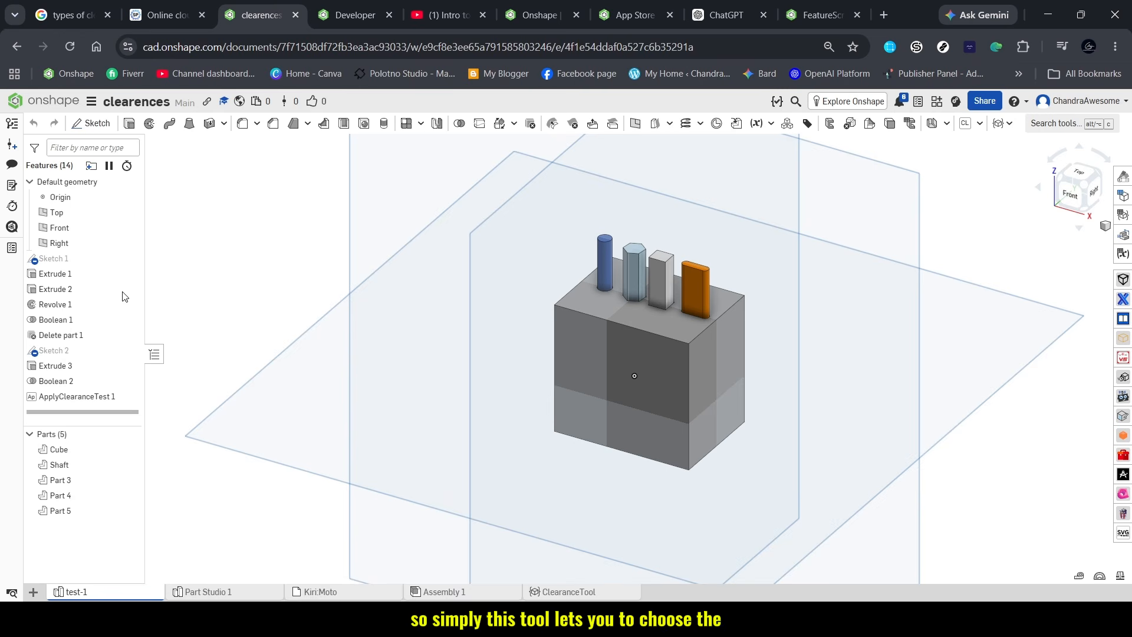
pyautogui.rightClick(76, 401)
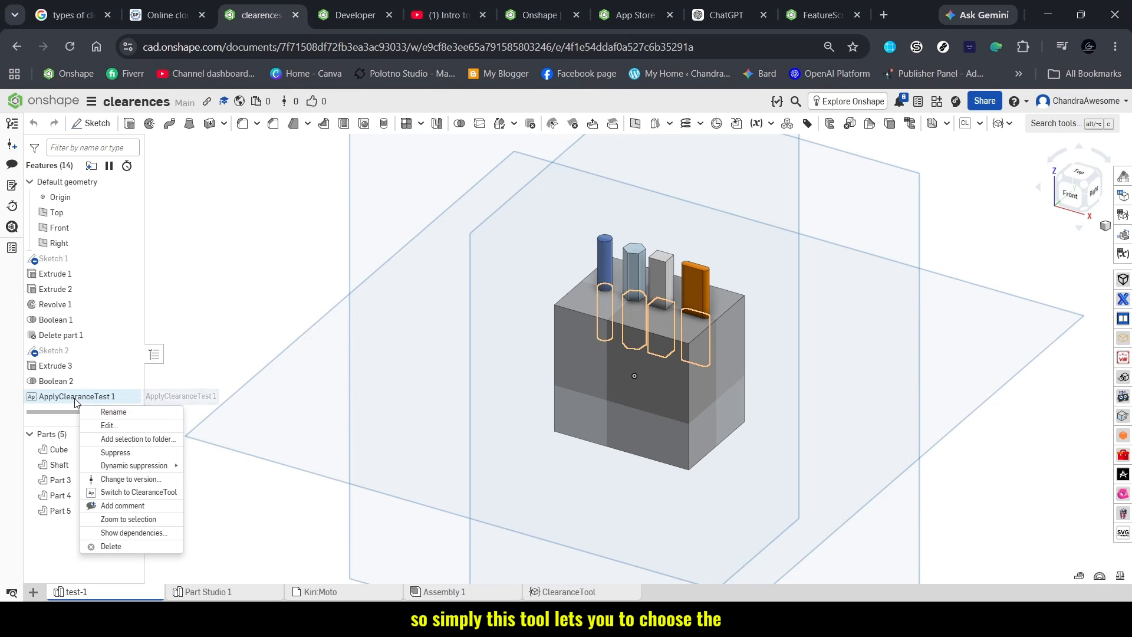
pyautogui.click(115, 425)
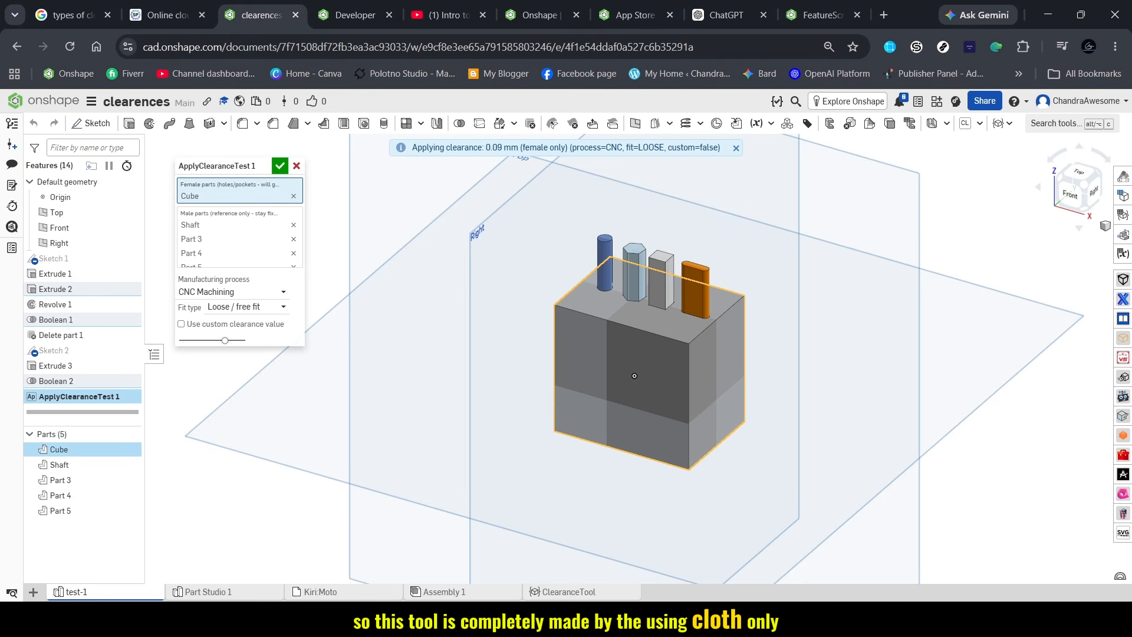
pyautogui.click(690, 619)
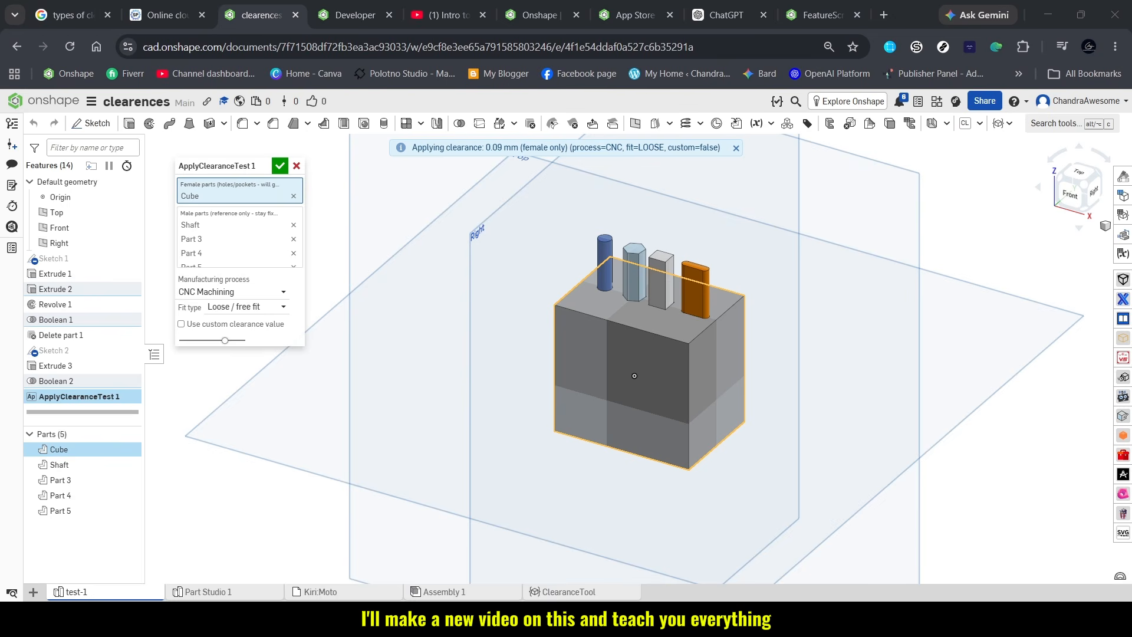
pyautogui.click(1047, 14)
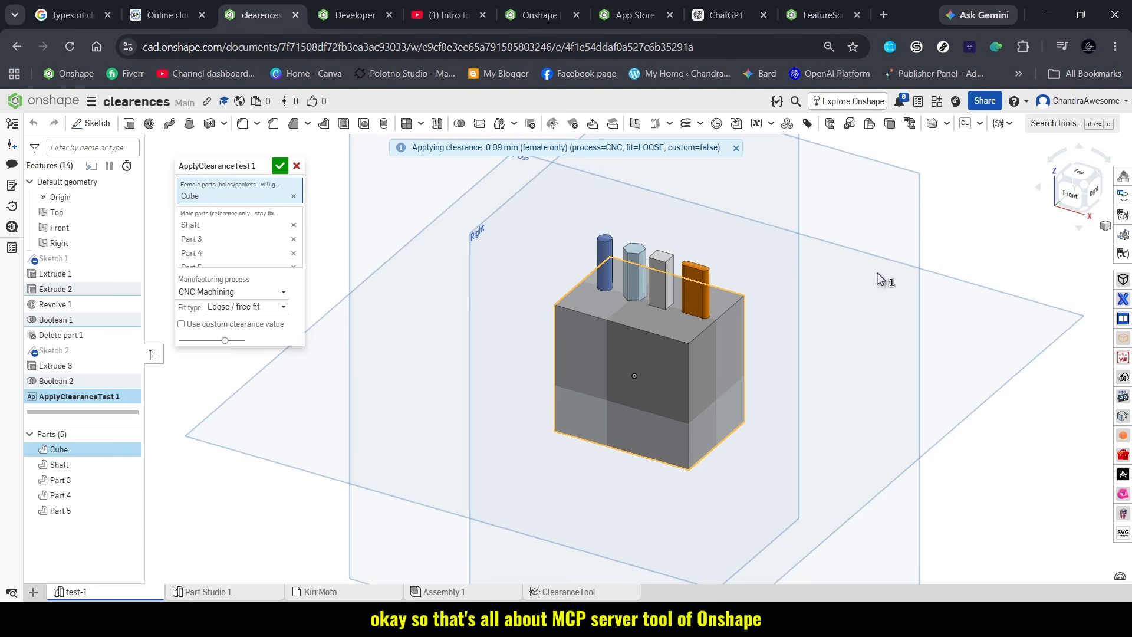